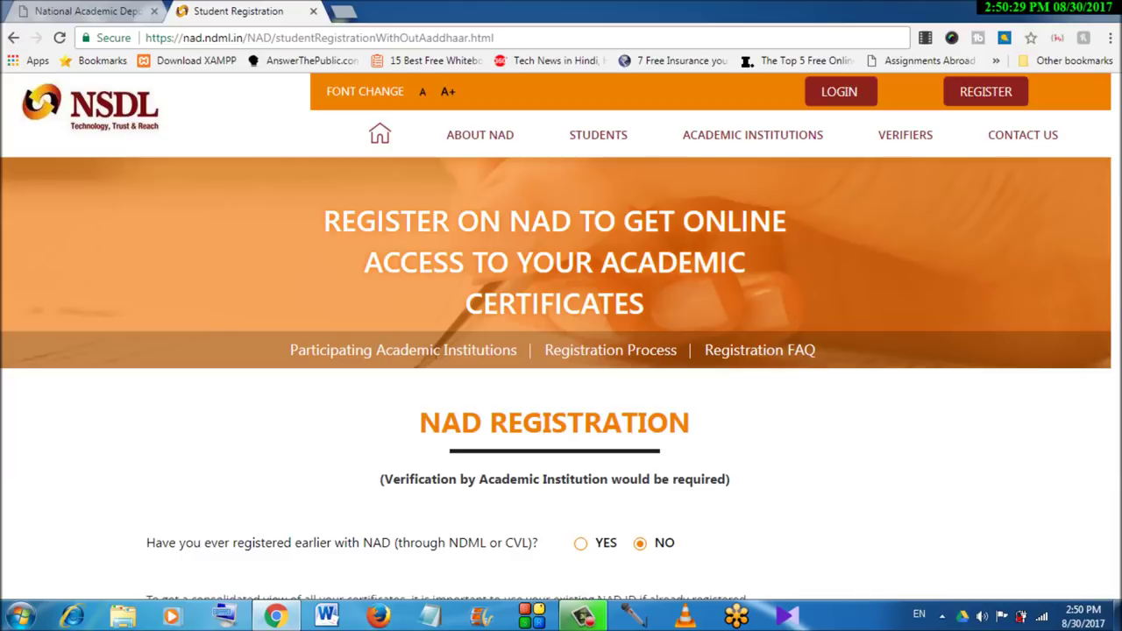
Enter the student's first name and last name under Personal Details
scroll(556, 381, down, 3)
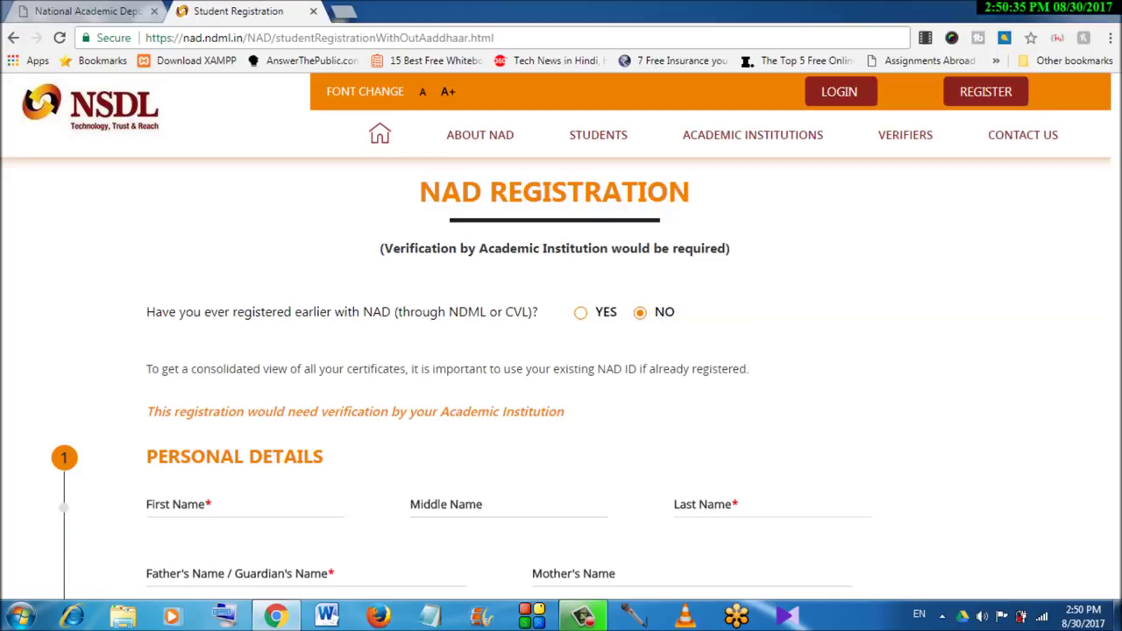
scroll(561, 376, down, 2)
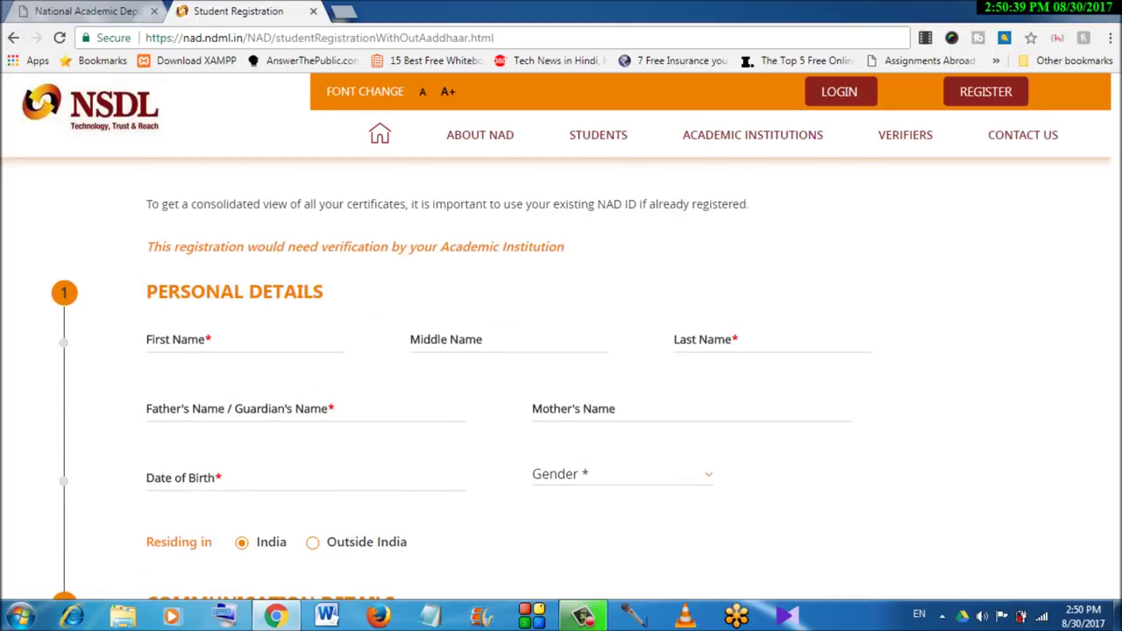
click(244, 344)
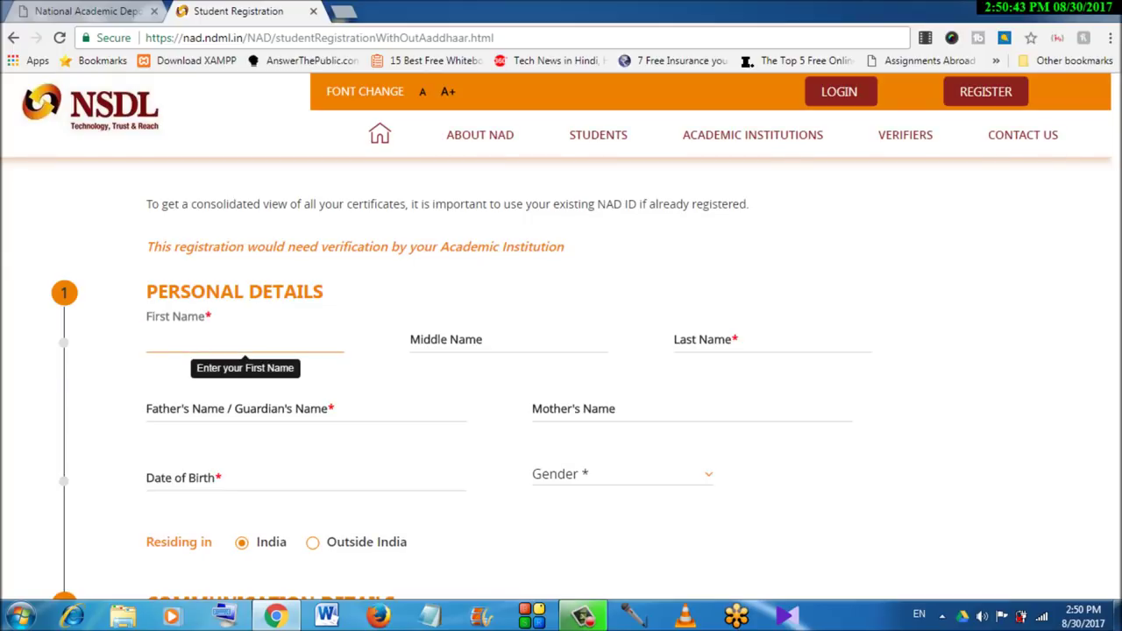
click(772, 340)
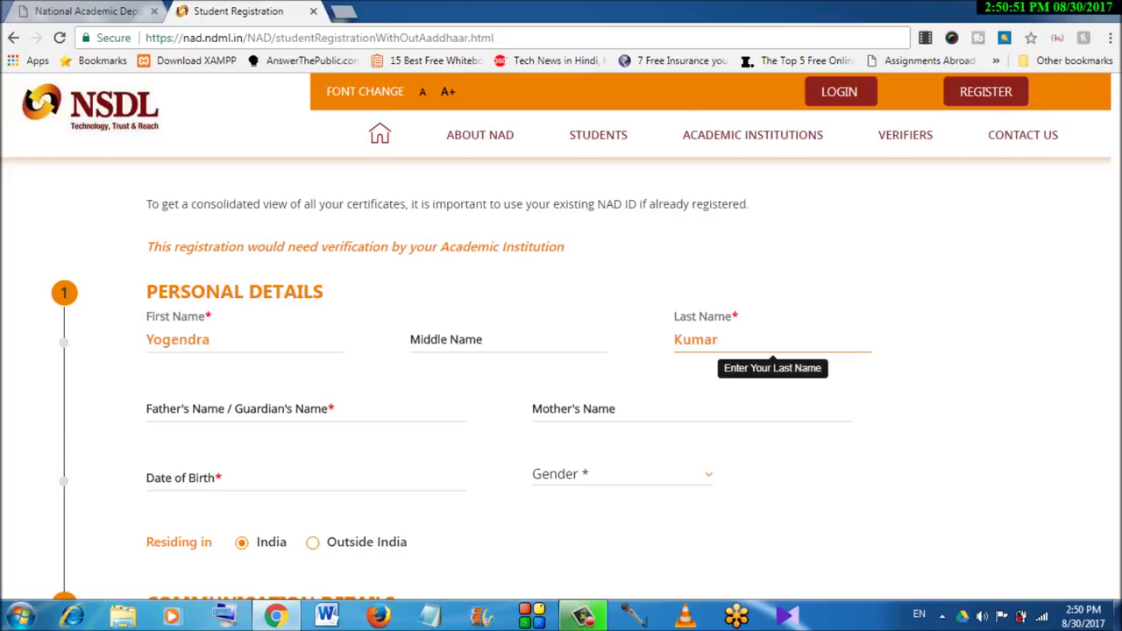
Enter the father's or guardian's name, correcting a mistyped letter
click(306, 412)
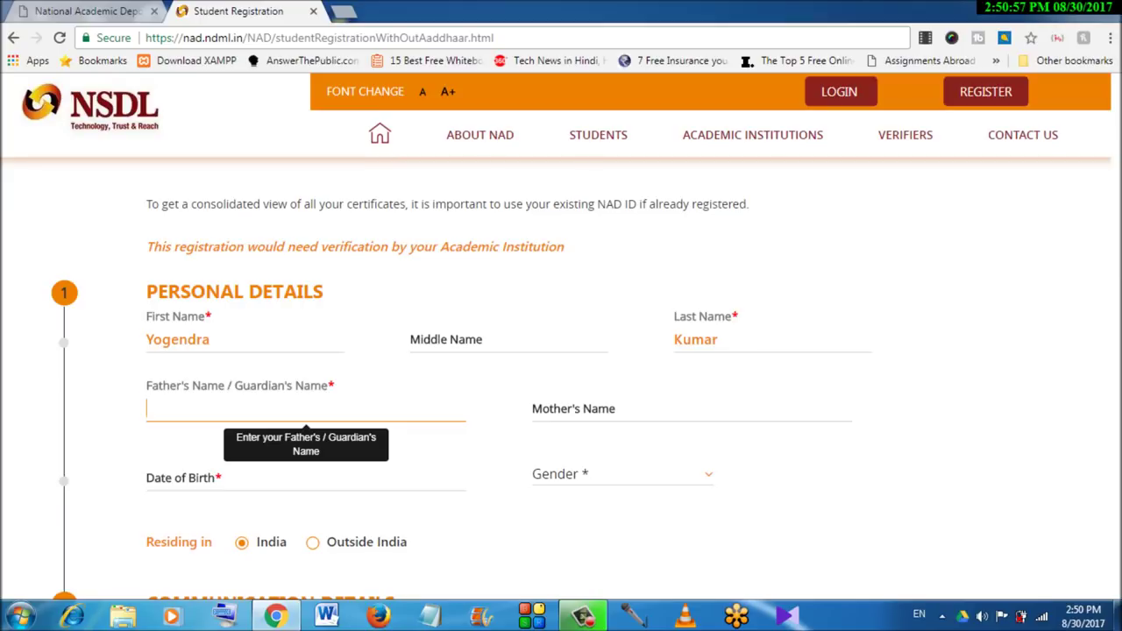
key(BackSpace)
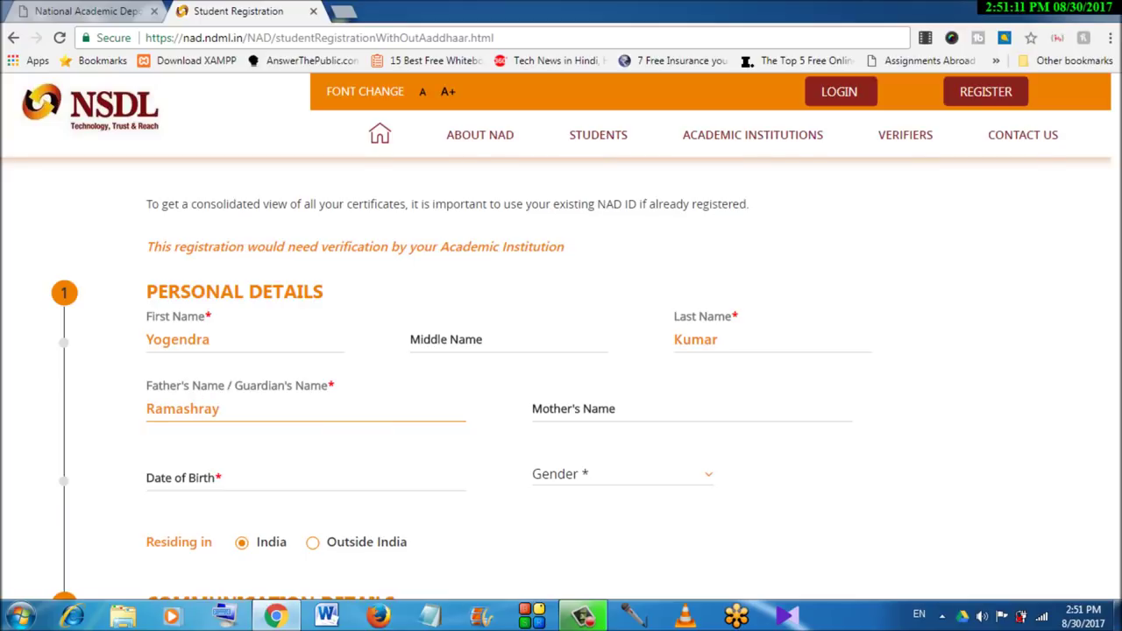
scroll(461, 385, down, 1)
scroll(462, 375, down, 1)
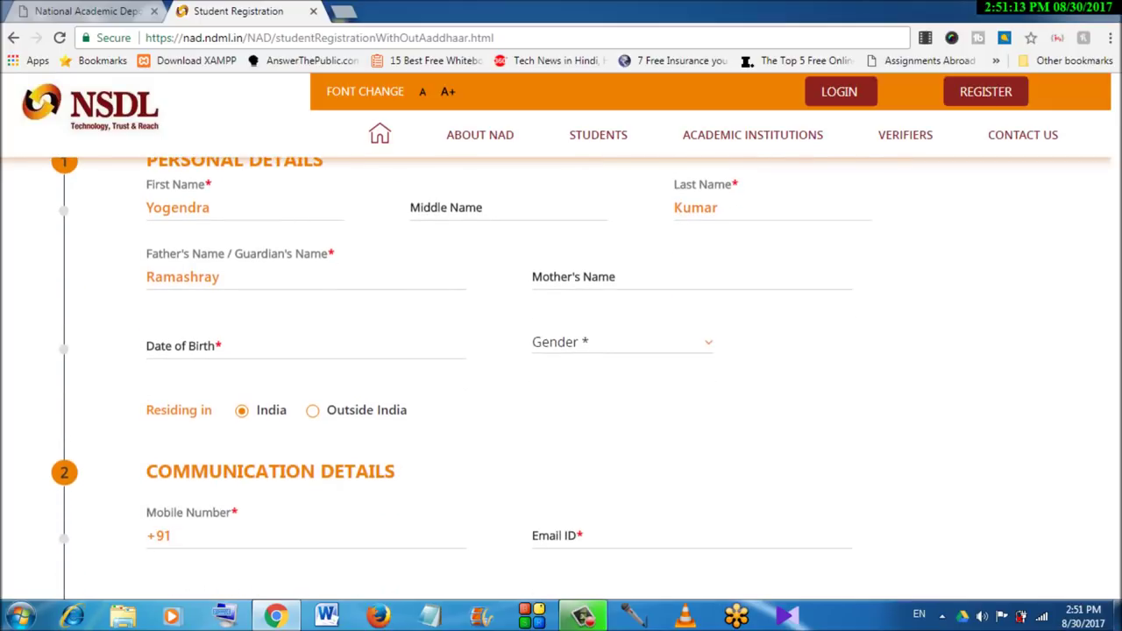
click(200, 345)
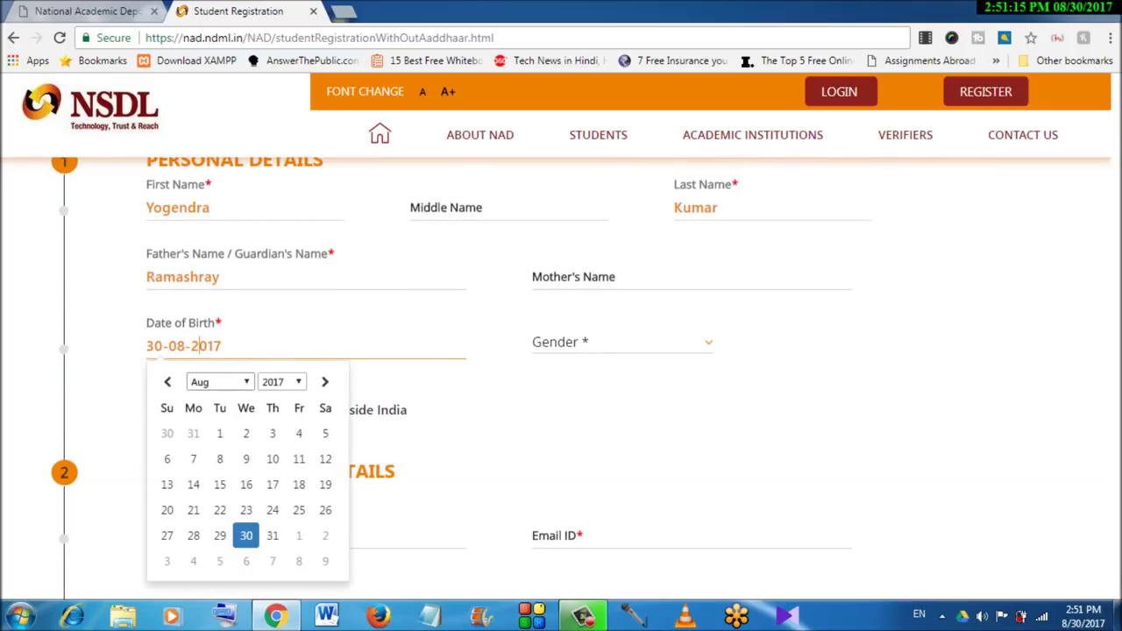
click(219, 381)
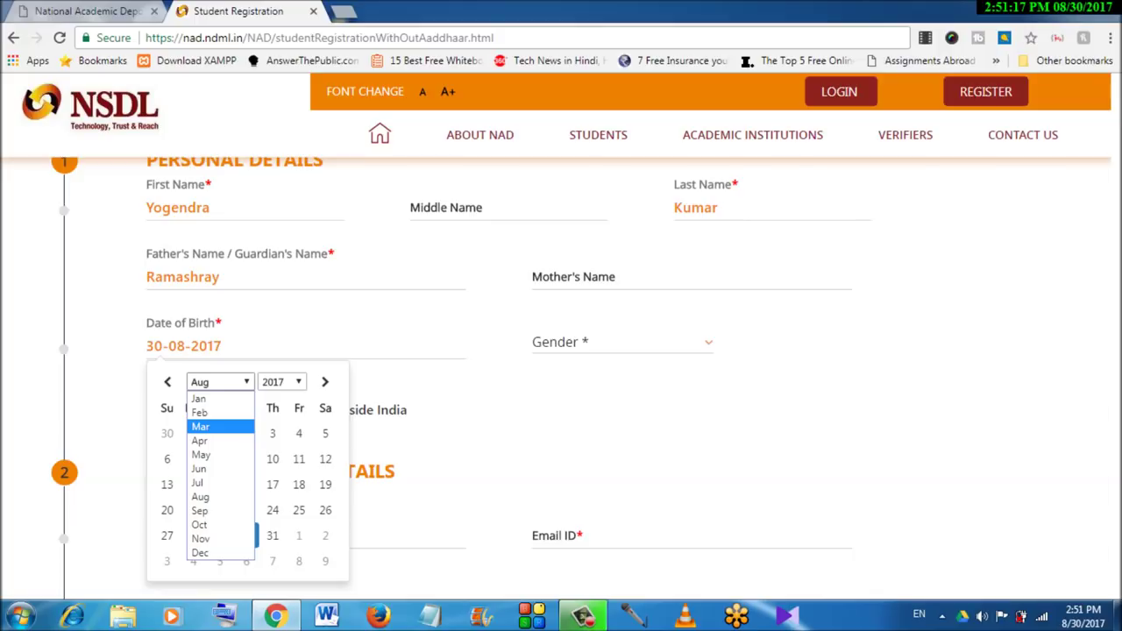
click(211, 426)
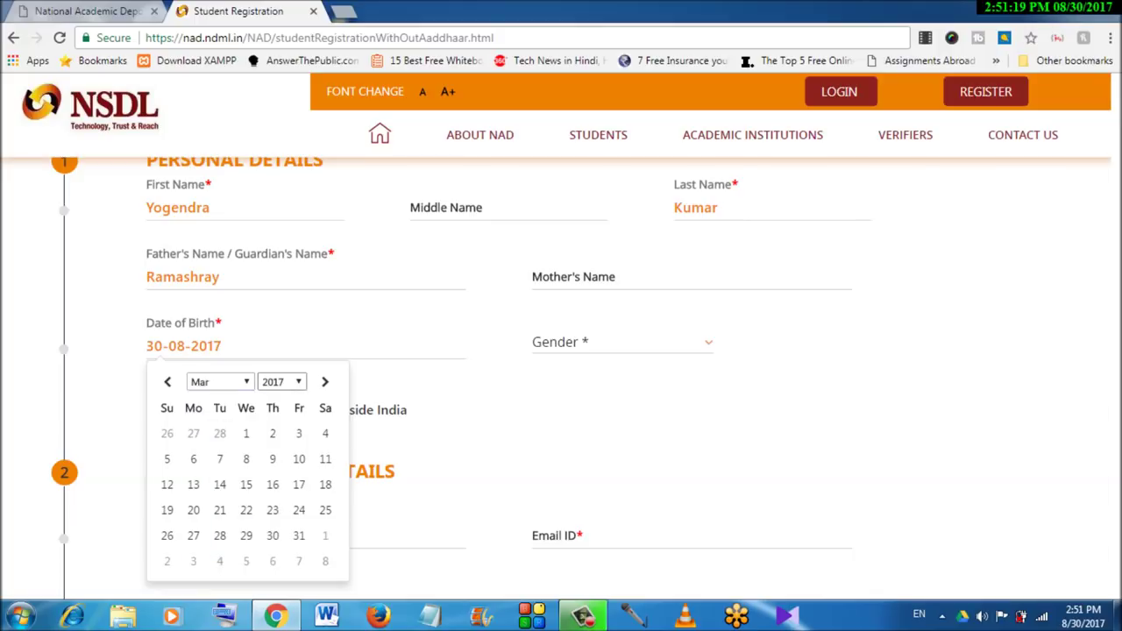
click(219, 381)
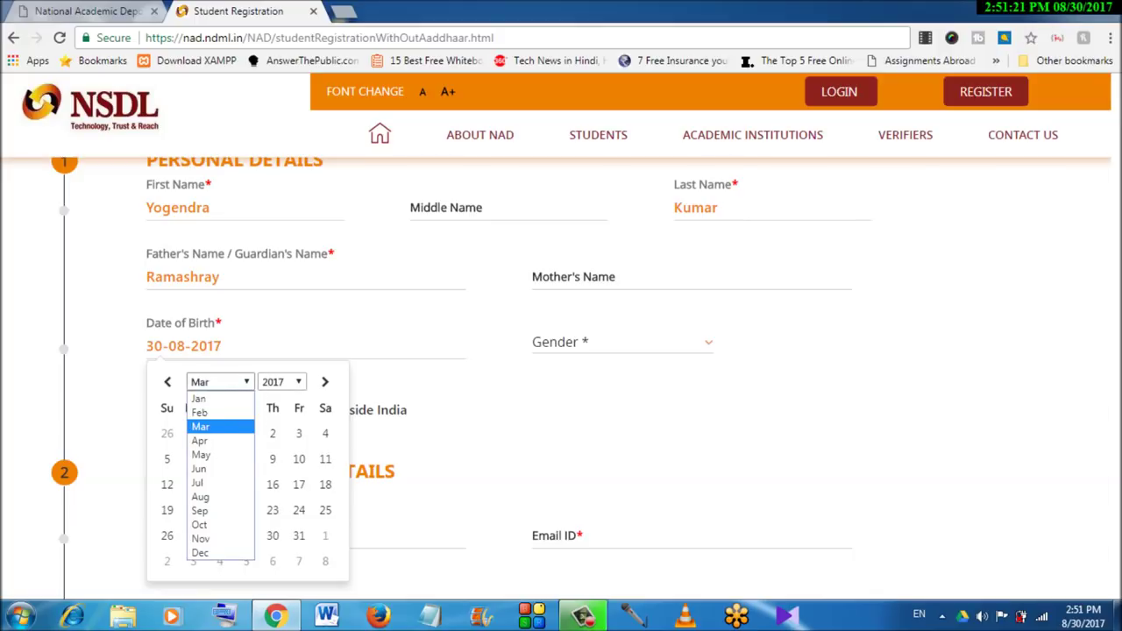
click(199, 440)
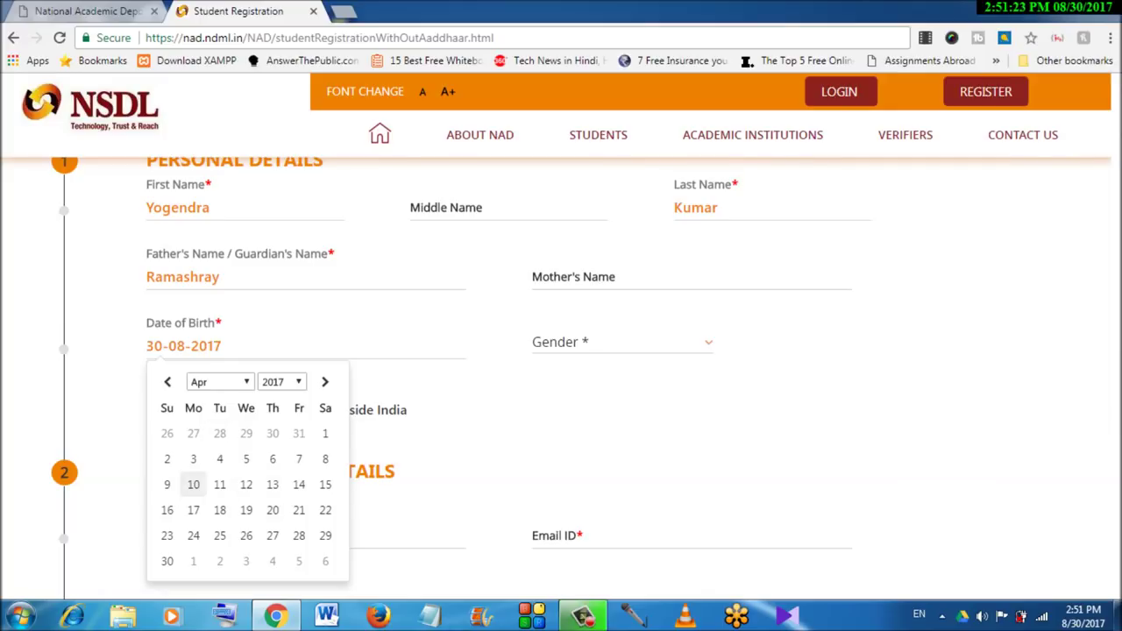
click(193, 484)
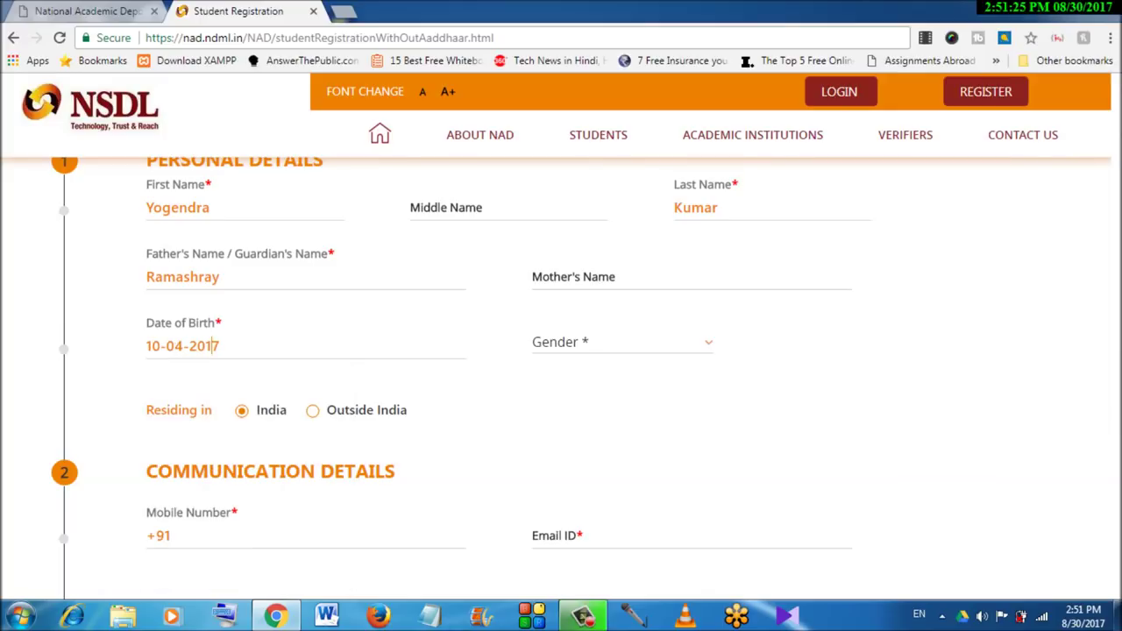
click(201, 345)
click(281, 381)
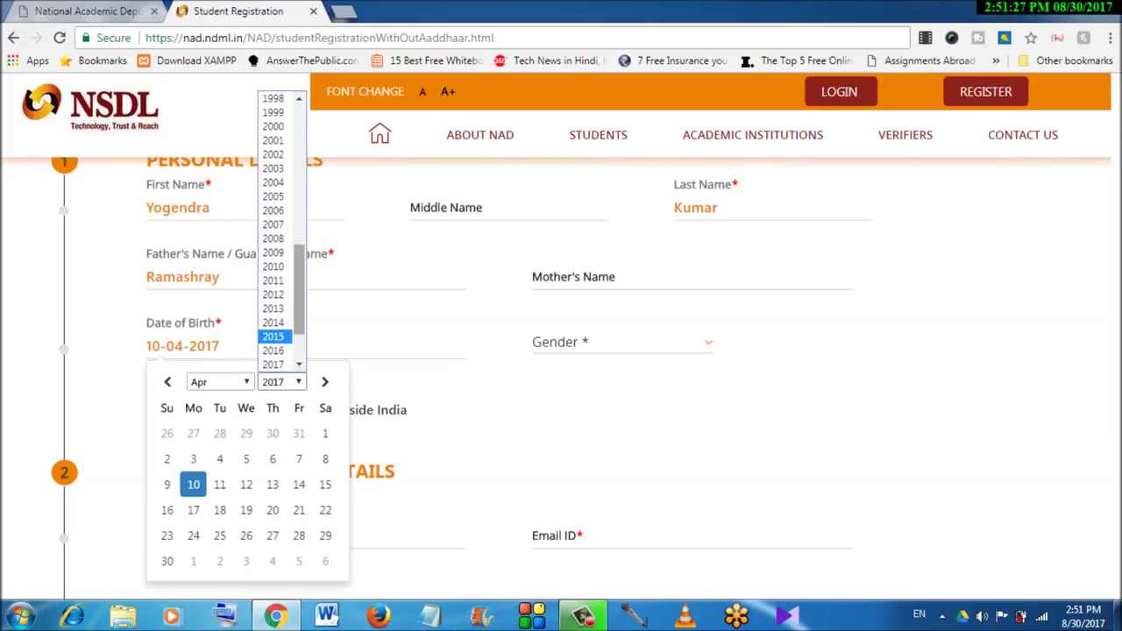
scroll(279, 230, up, 6)
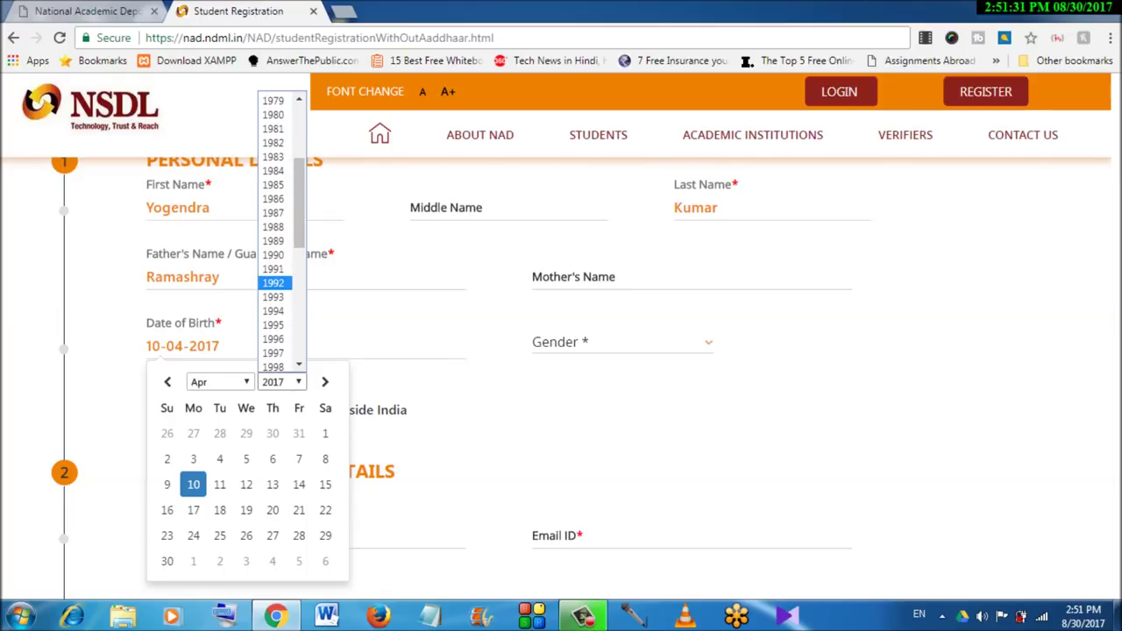
click(273, 282)
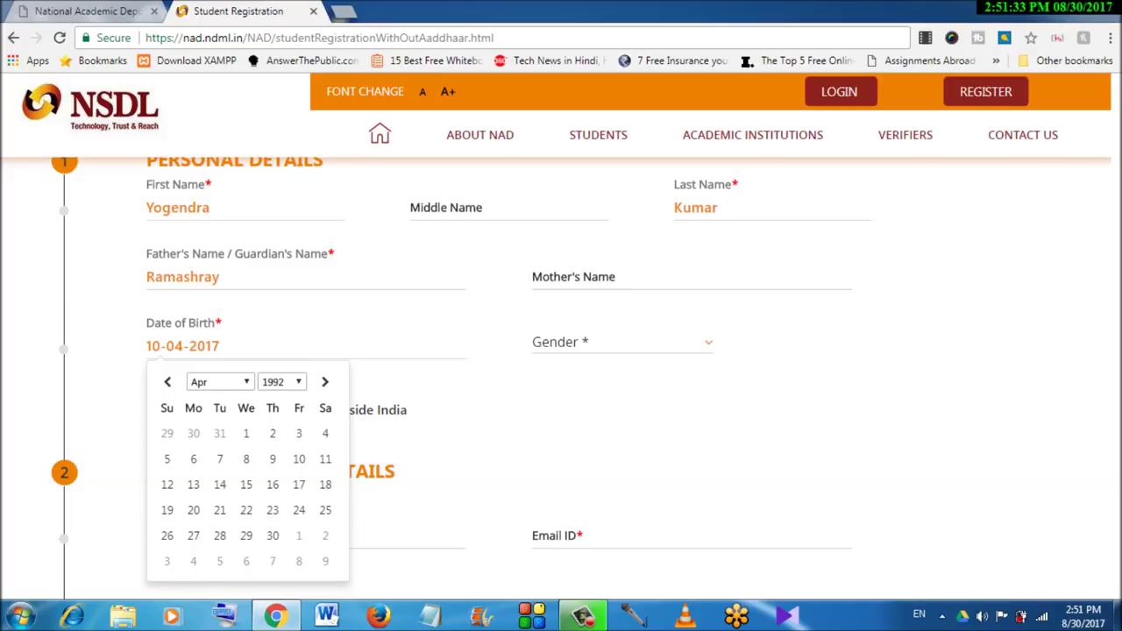
click(299, 458)
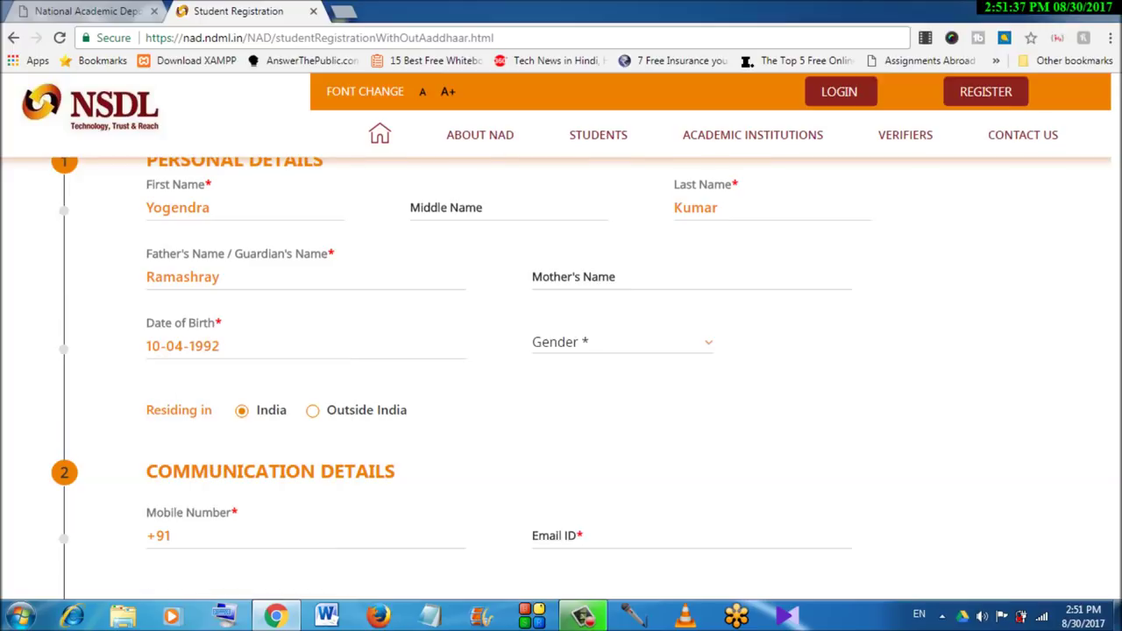
scroll(561, 351, down, 2)
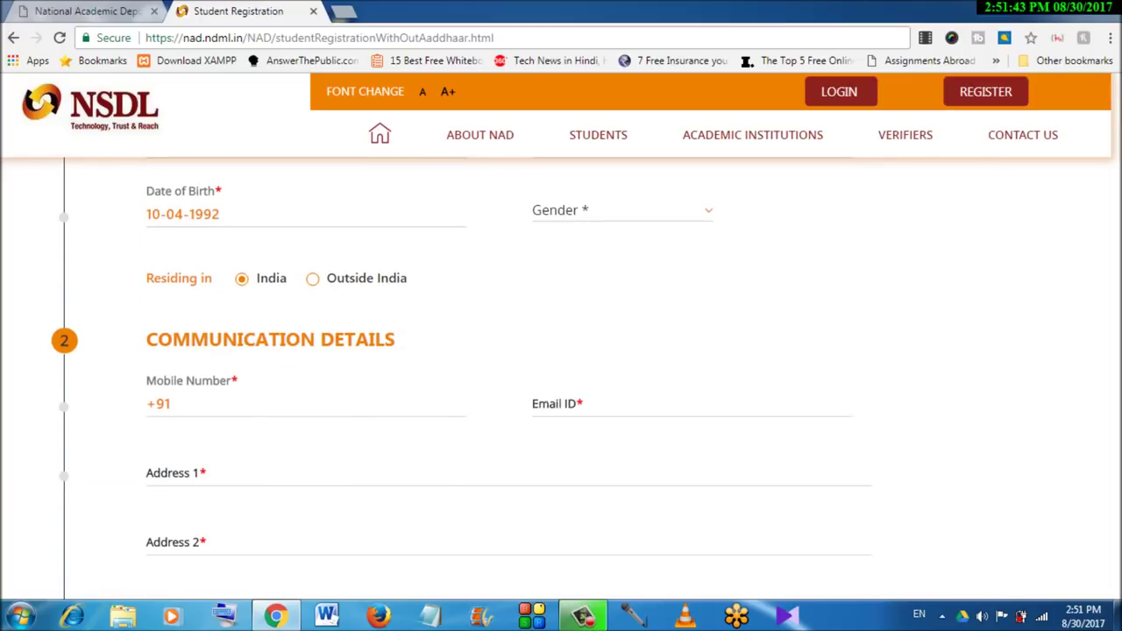
Enter the student's mobile number and Gmail address in the Communication Details fields
click(173, 404)
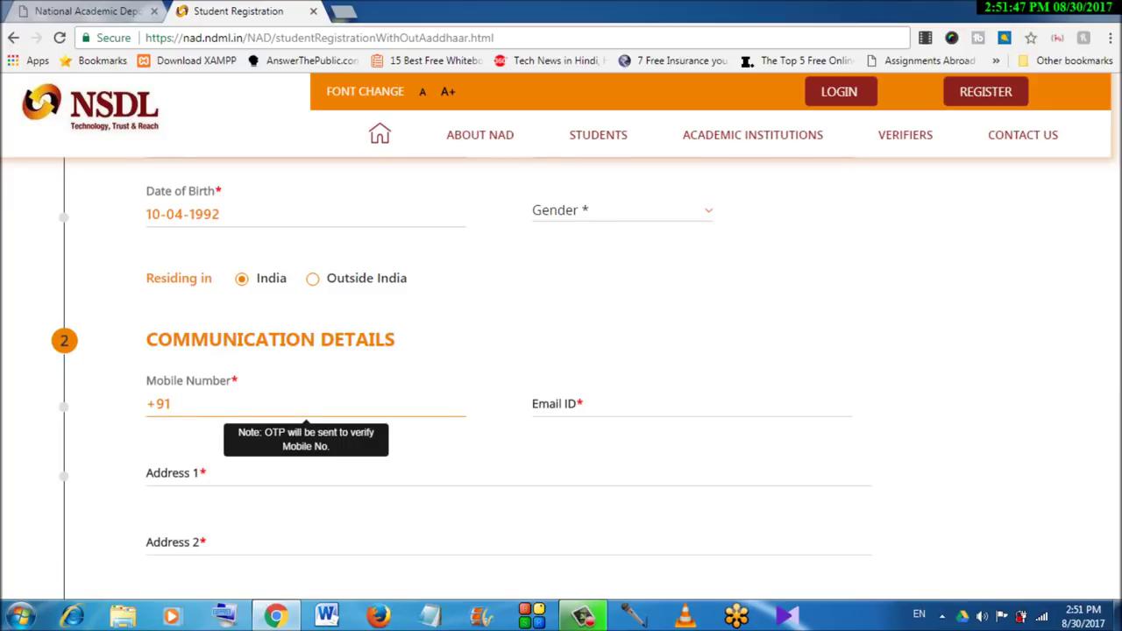
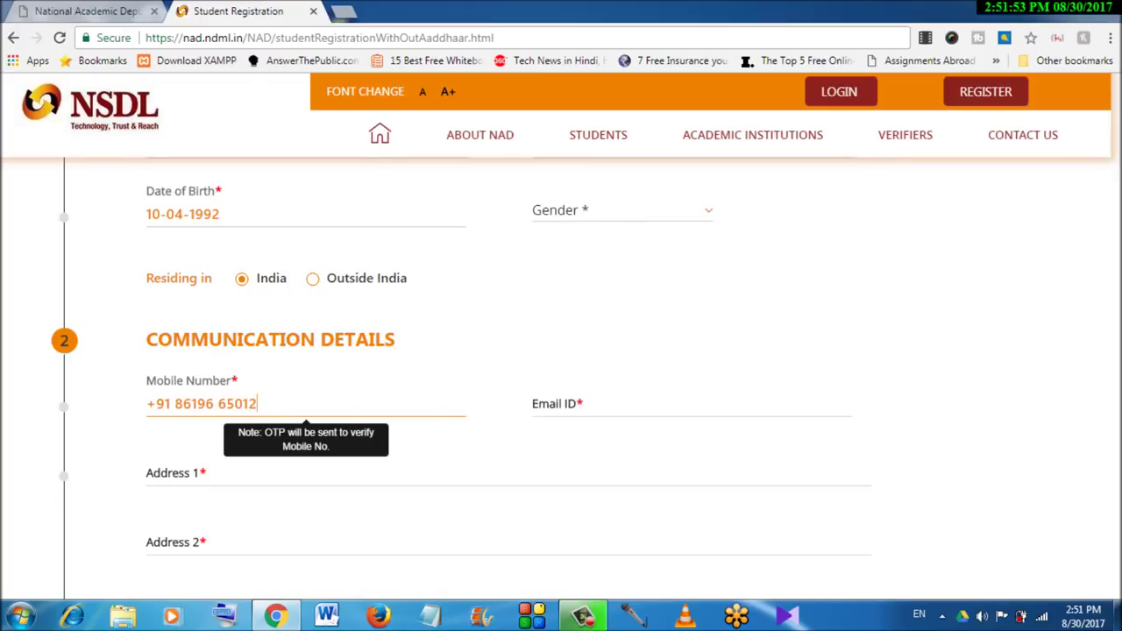
click(535, 403)
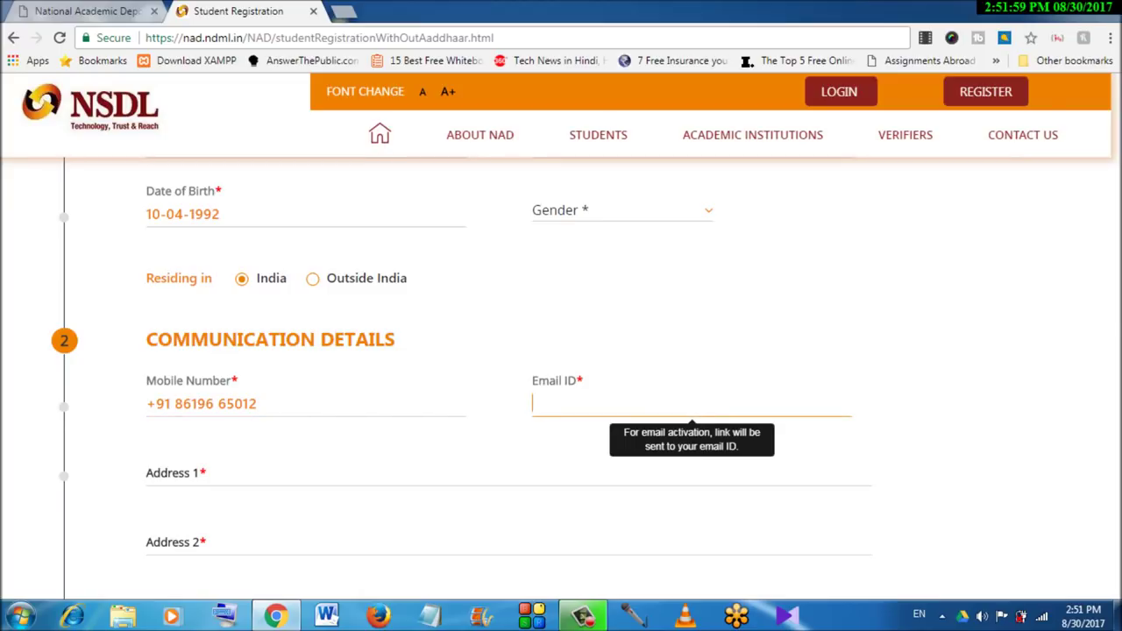
text(y)
key(BackSpace)
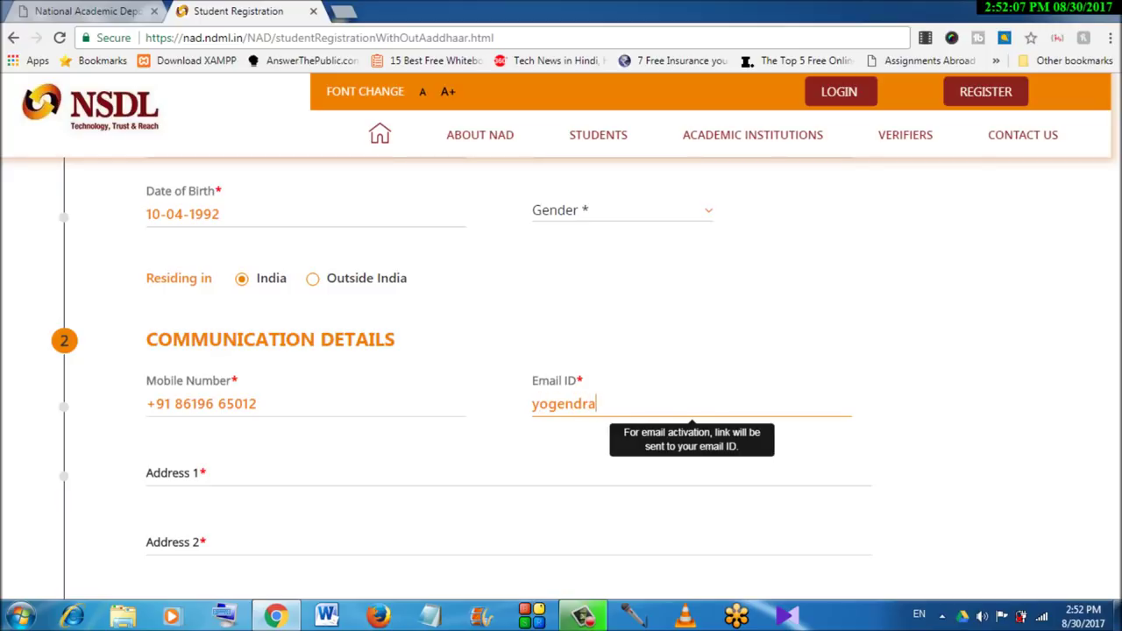
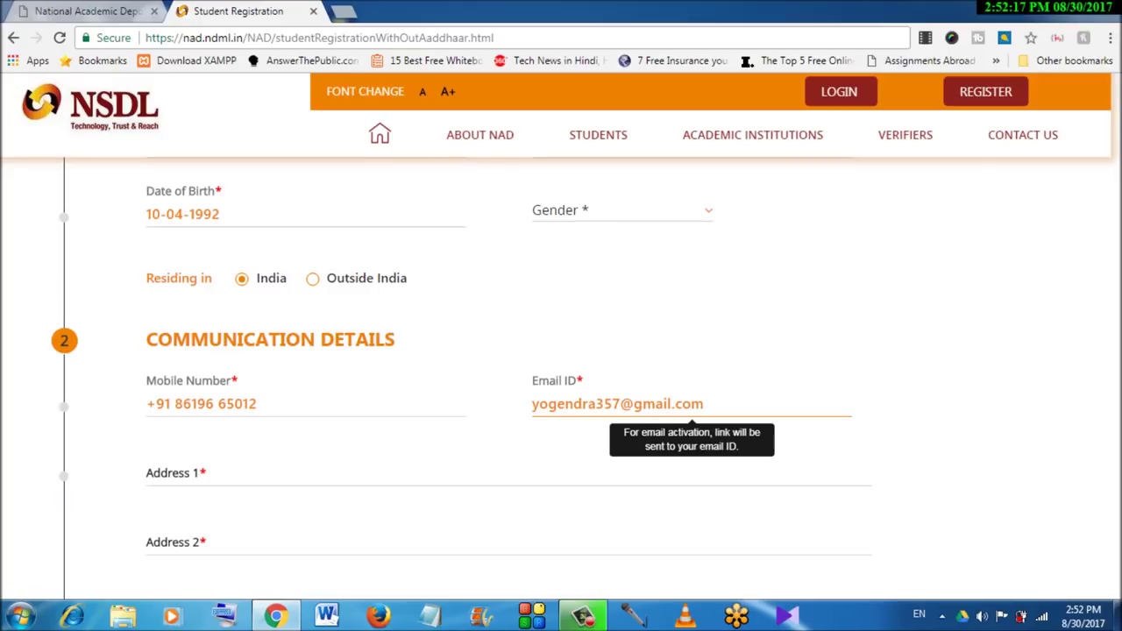
Put the house number and street in Address 1 and the locality in Address 2
click(509, 474)
text(U)
key(BackSpace)
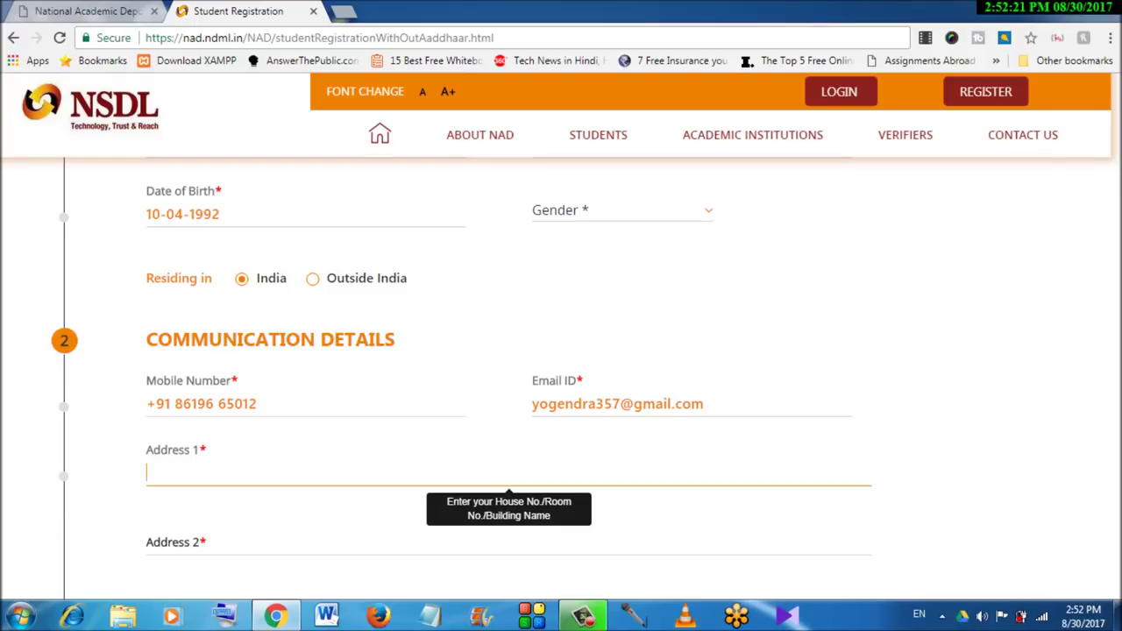
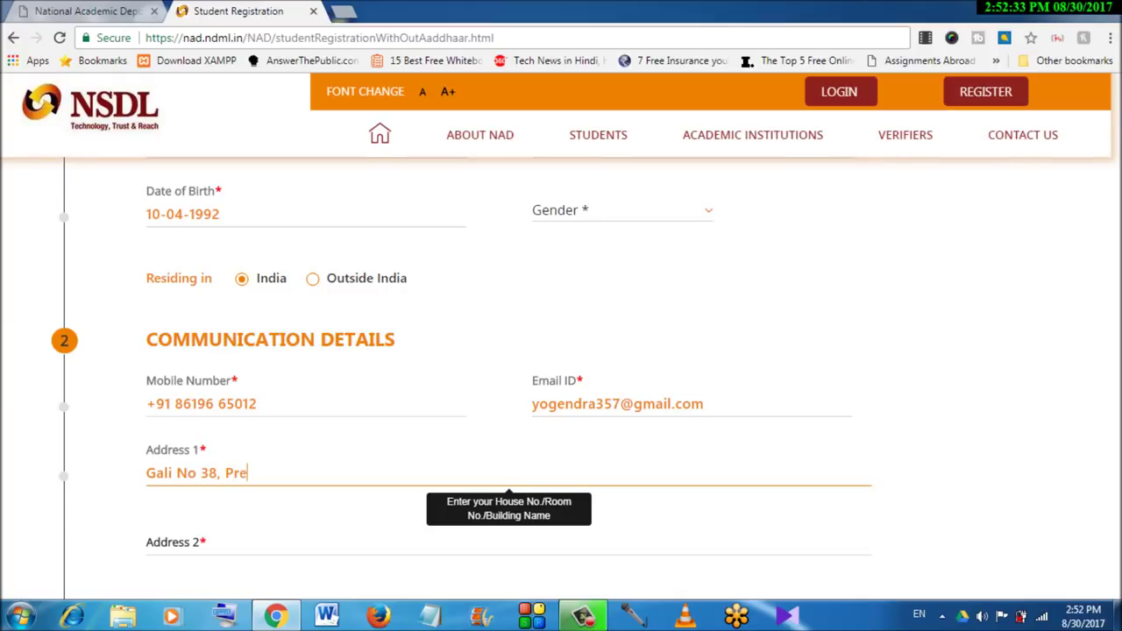
key(Tab)
text(Uttamnagar)
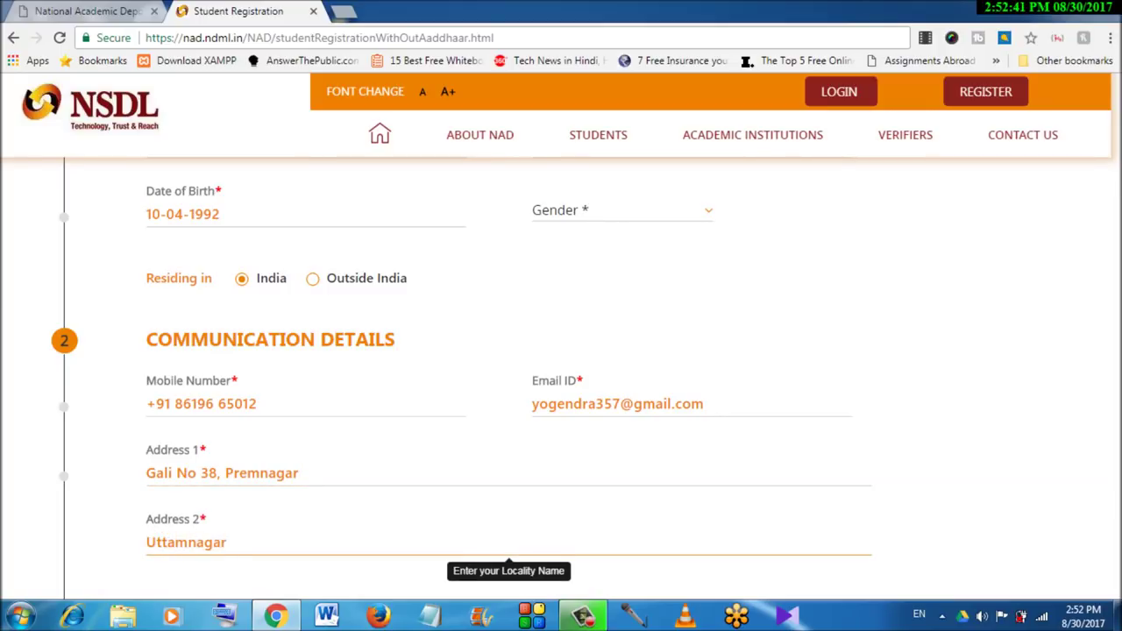
text( West)
scroll(509, 377, down, 3)
Fill in the city in Address 3 and the City/Town/Village field
scroll(509, 377, down, 1)
click(508, 315)
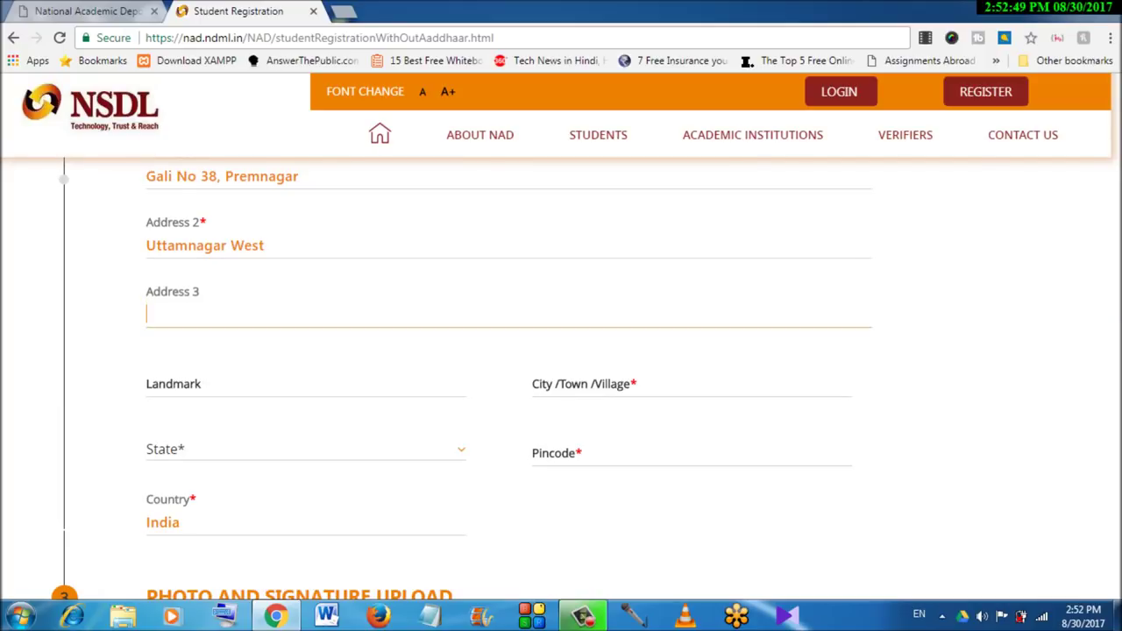
text(New D)
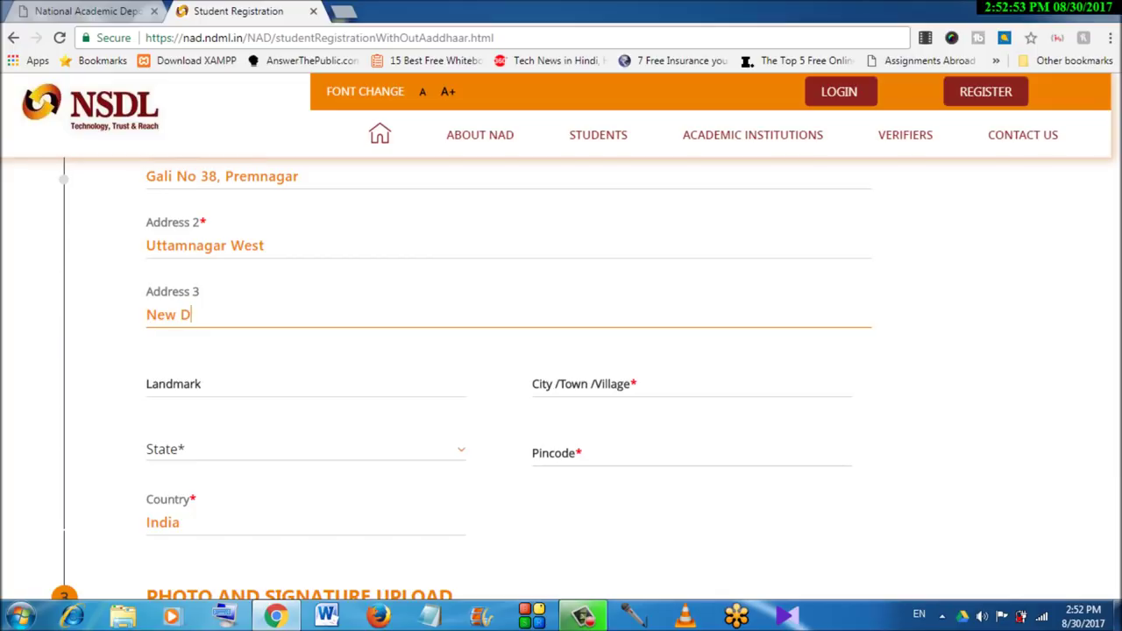
text(elhi)
click(690, 386)
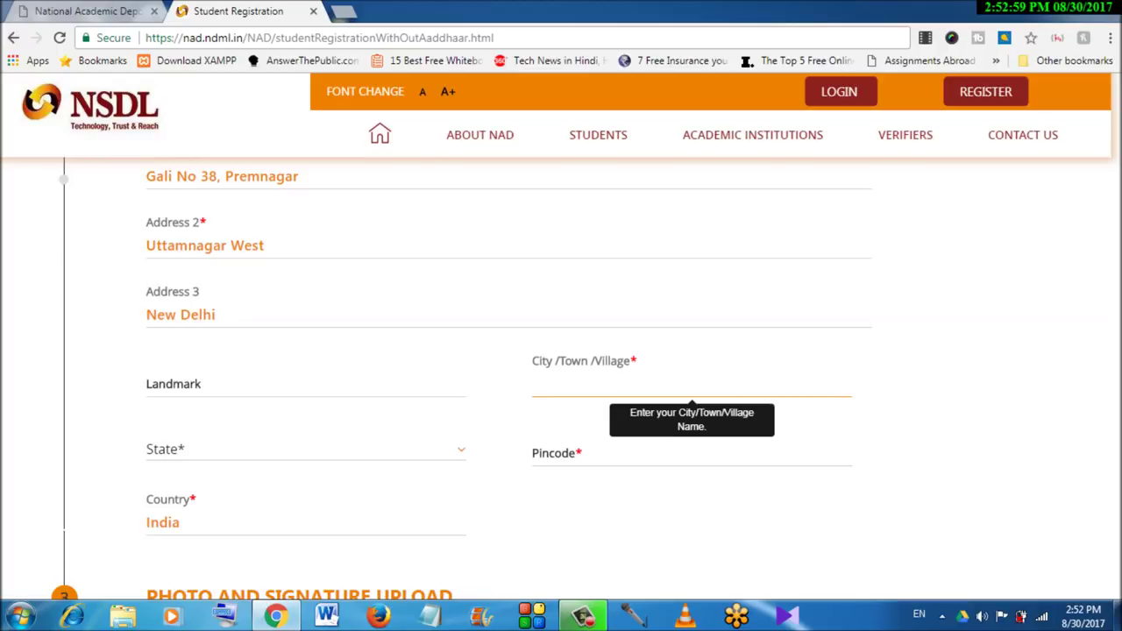
text(UttamNgar)
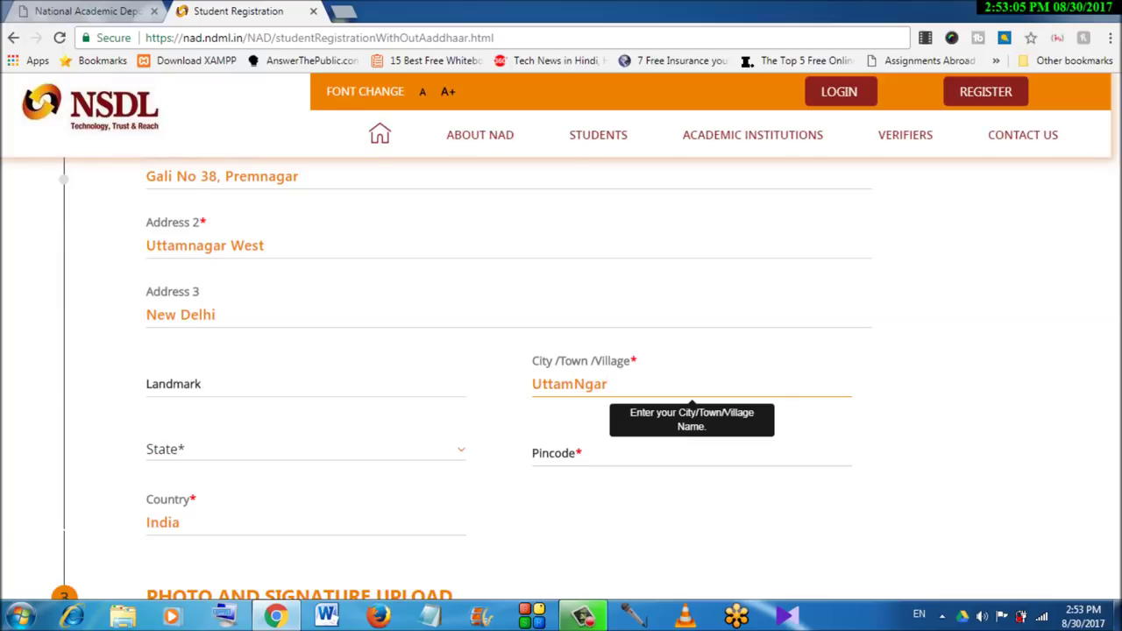
Choose Delhi as the state and enter the six-digit pincode
click(263, 448)
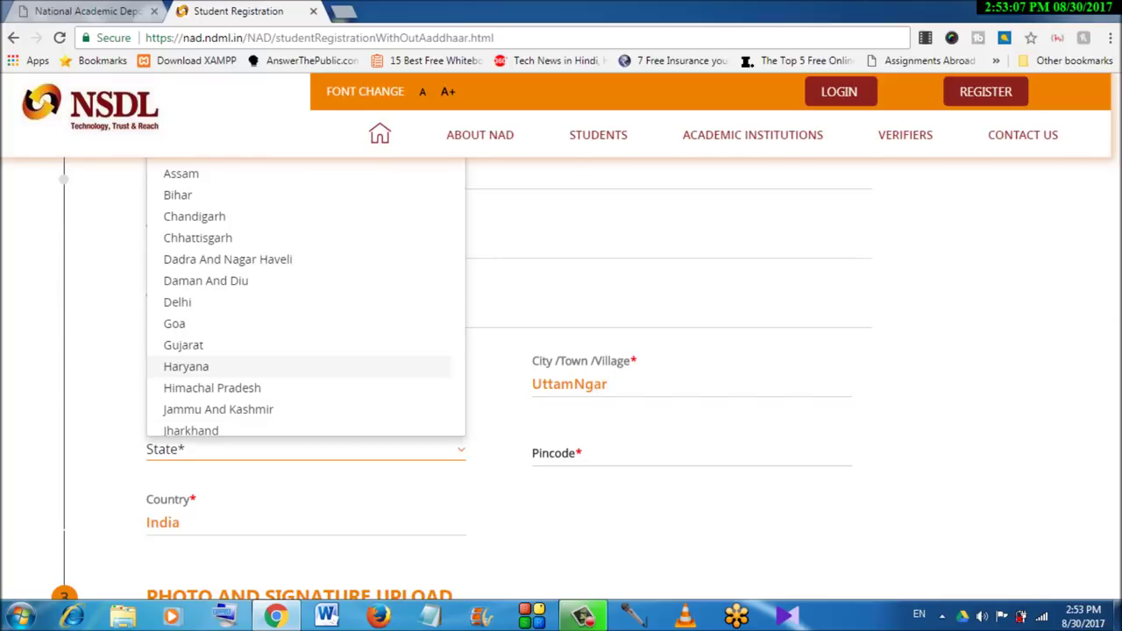
key(Return)
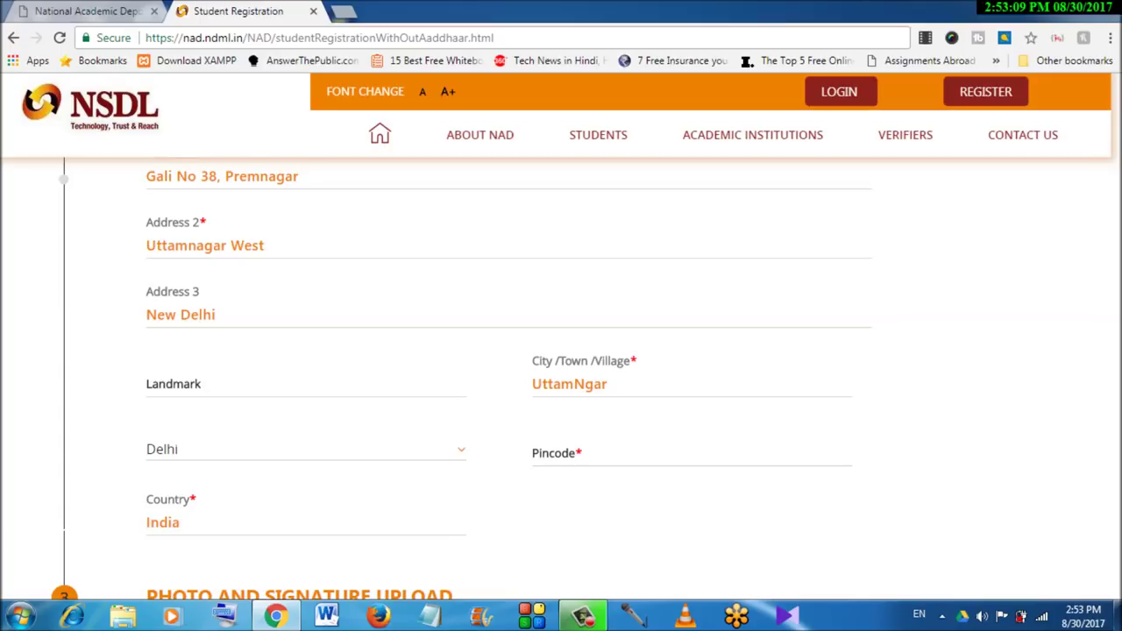
click(614, 453)
text(1)
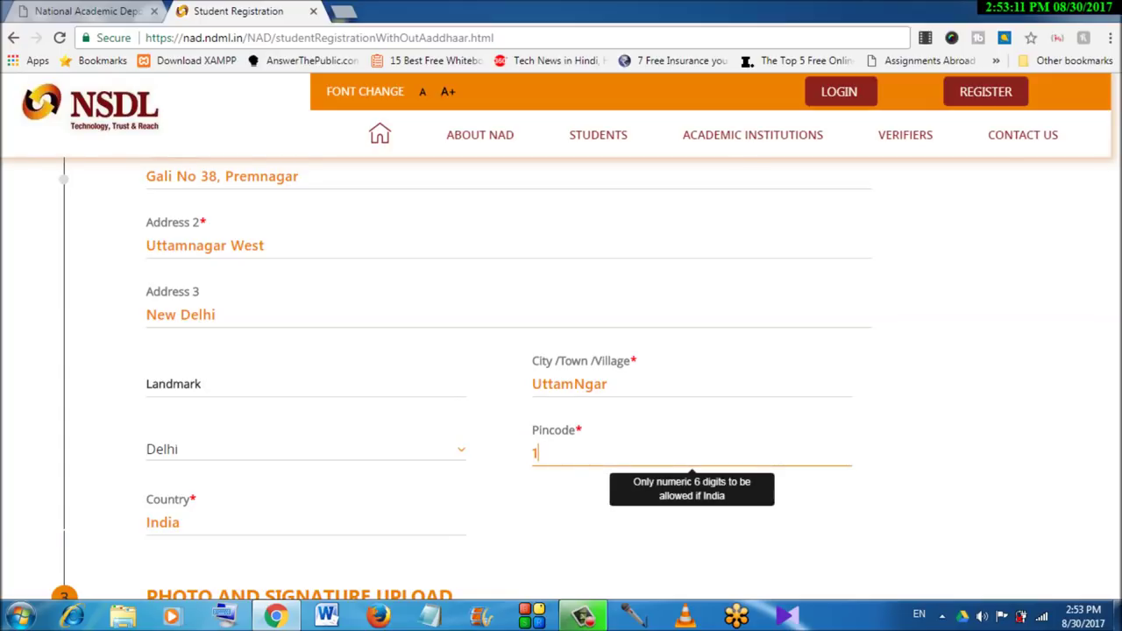
text(10059)
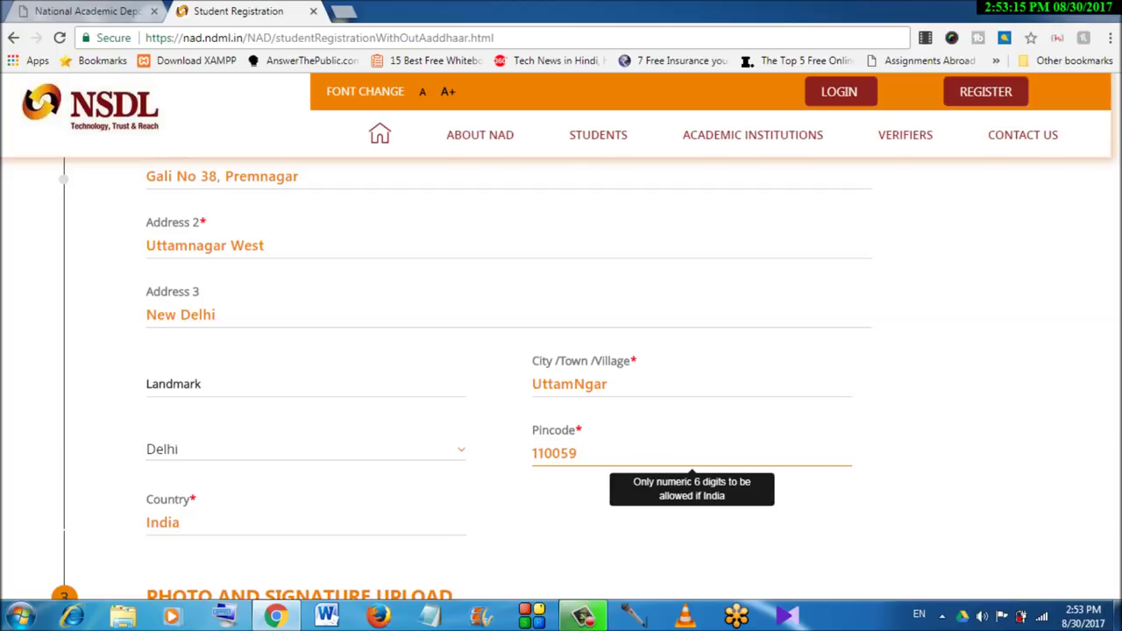
key(Tab)
scroll(462, 380, down, 1)
Scroll past the photo upload to Select Academic Institution and open the university list
scroll(561, 377, down, 3)
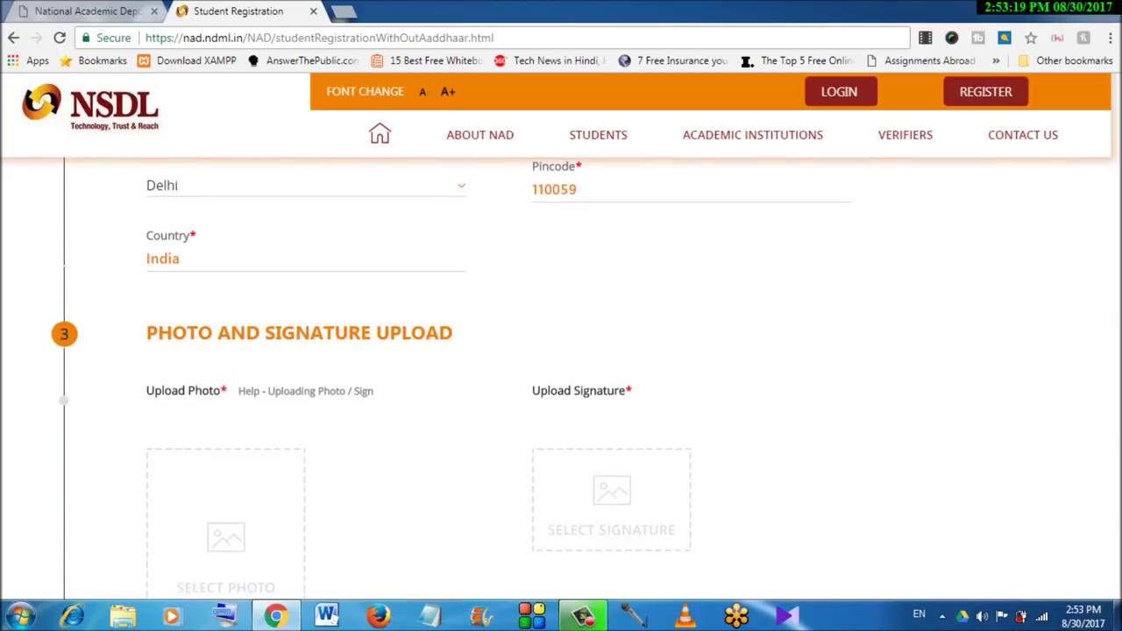
scroll(561, 377, down, 4)
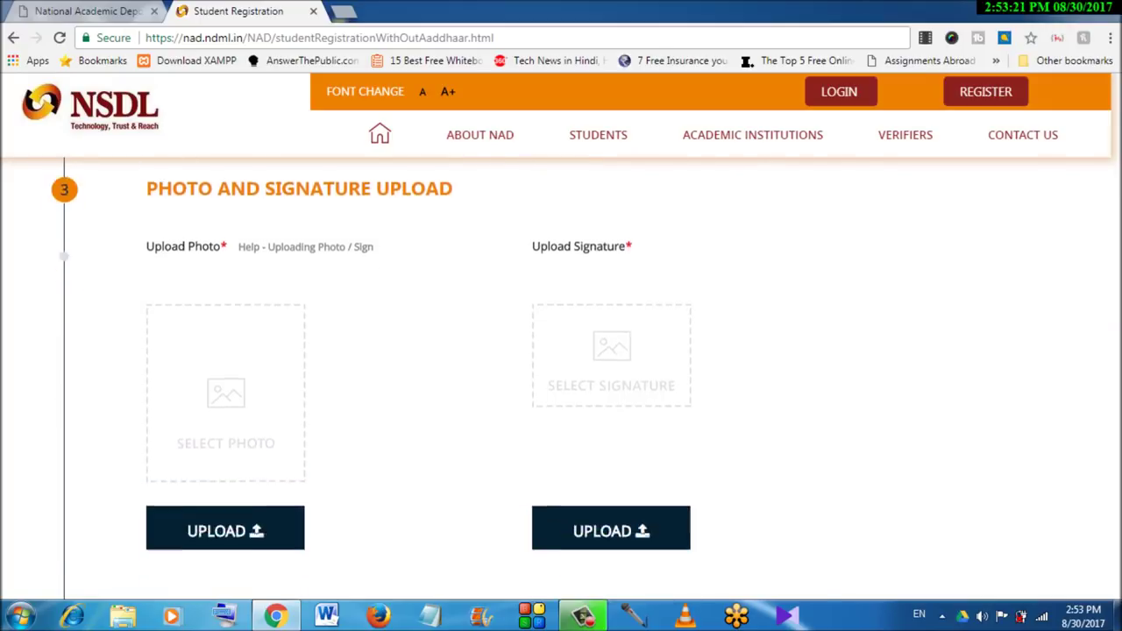
scroll(457, 386, down, 2)
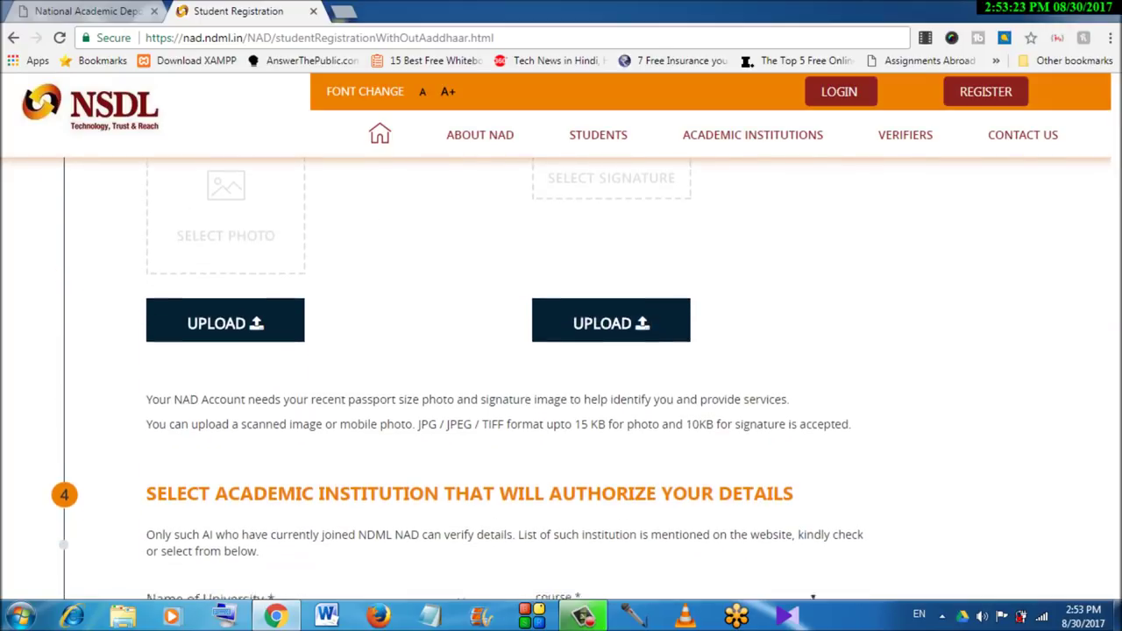
scroll(457, 386, down, 3)
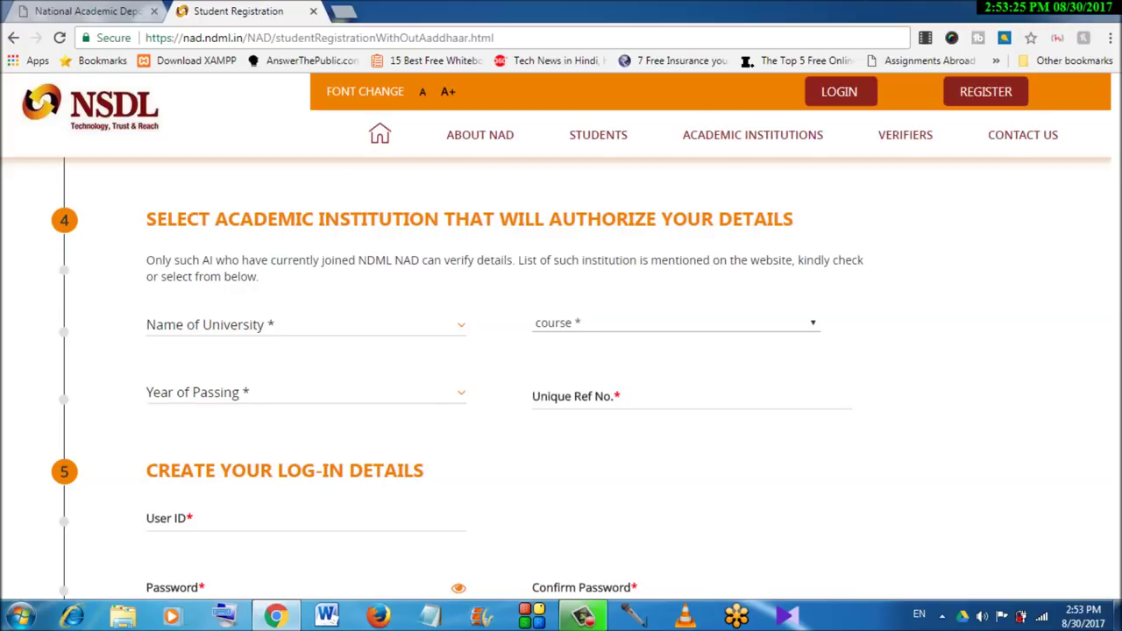
scroll(458, 377, up, 4)
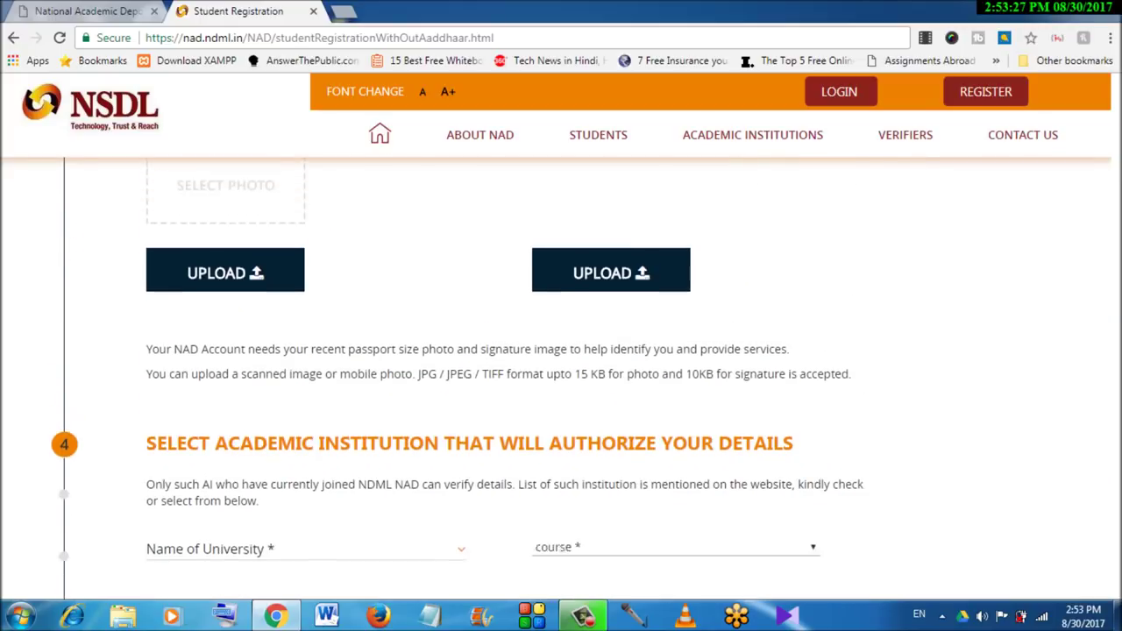
scroll(457, 381, up, 3)
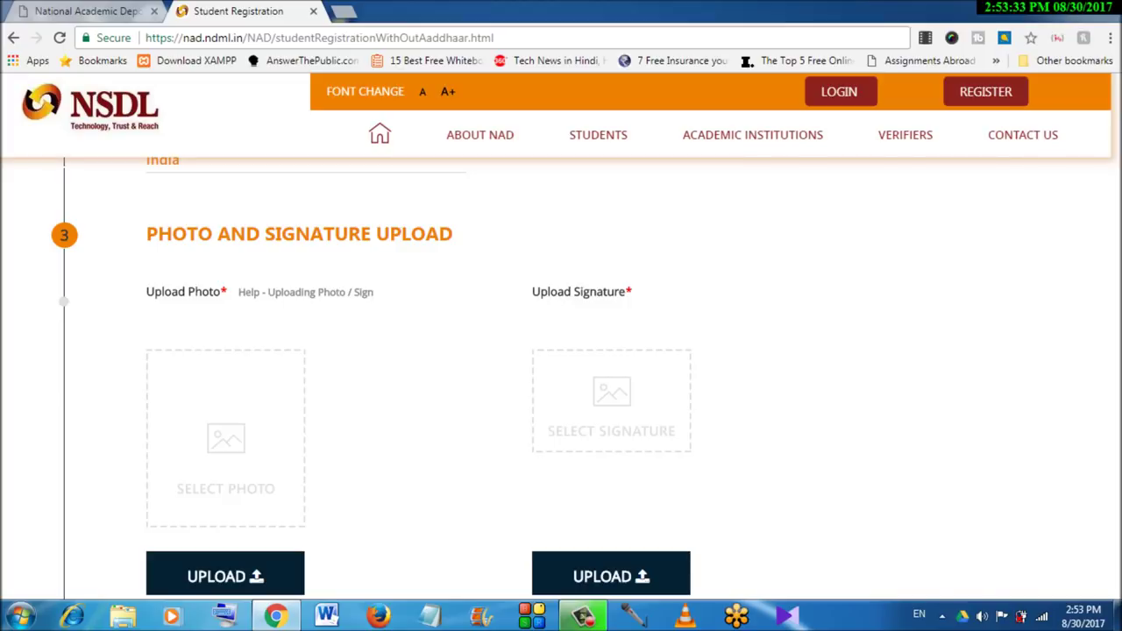
scroll(561, 377, down, 4)
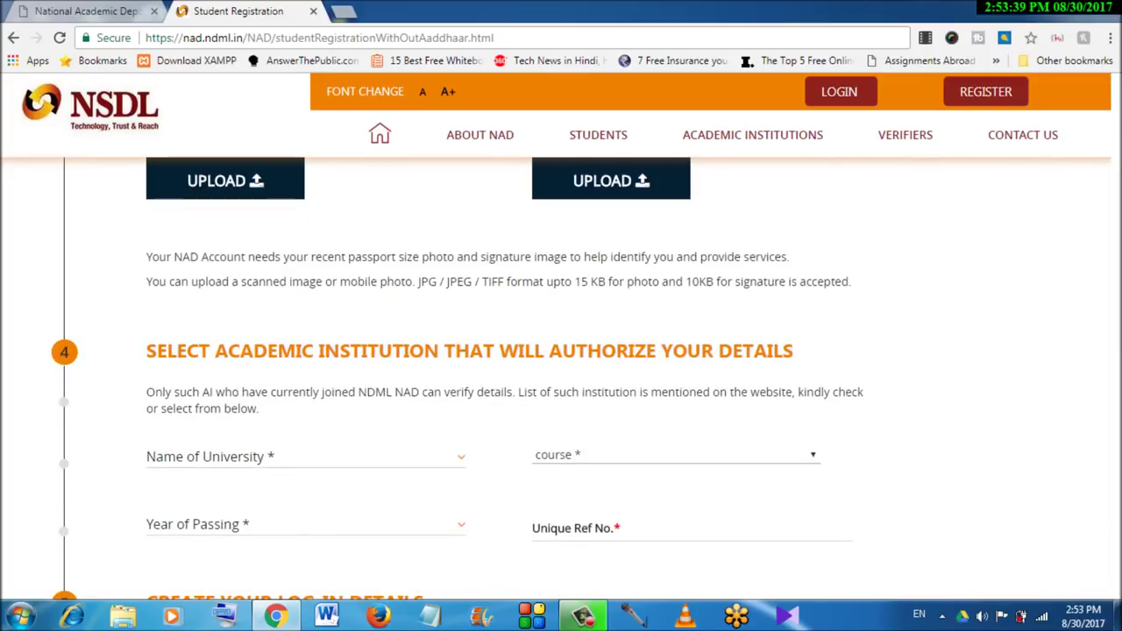
scroll(458, 371, down, 1)
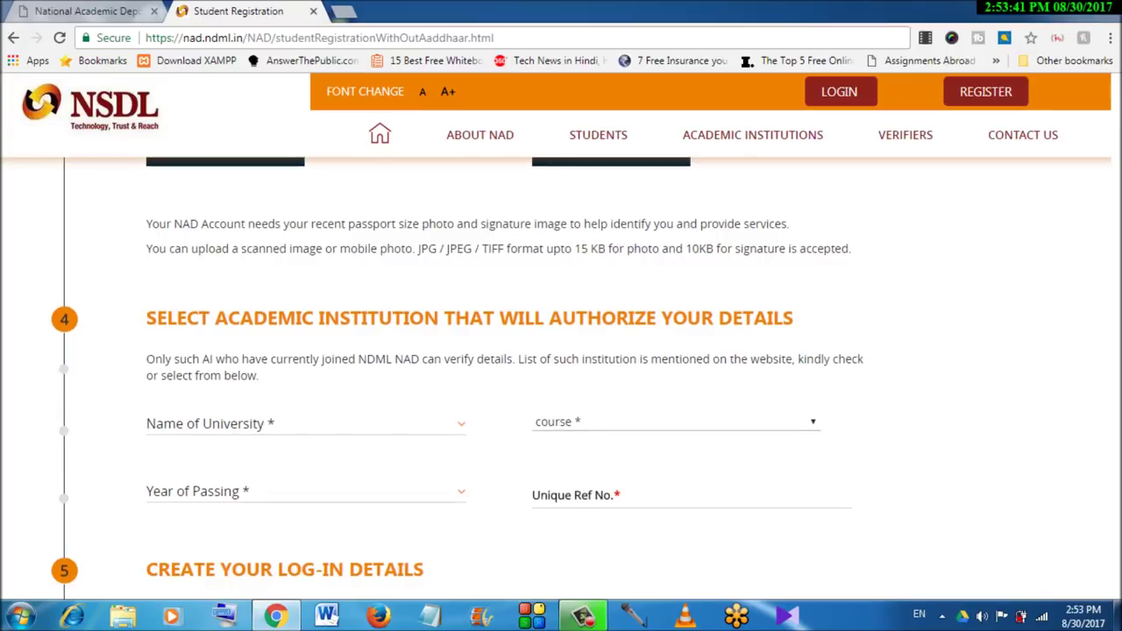
click(306, 358)
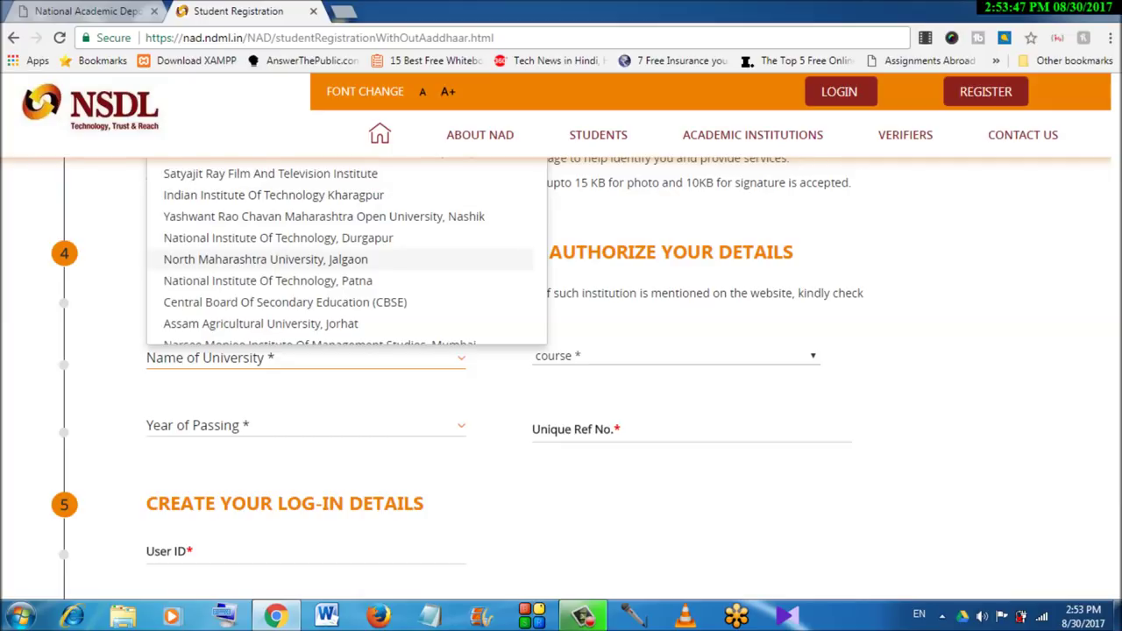
scroll(342, 252, down, 1)
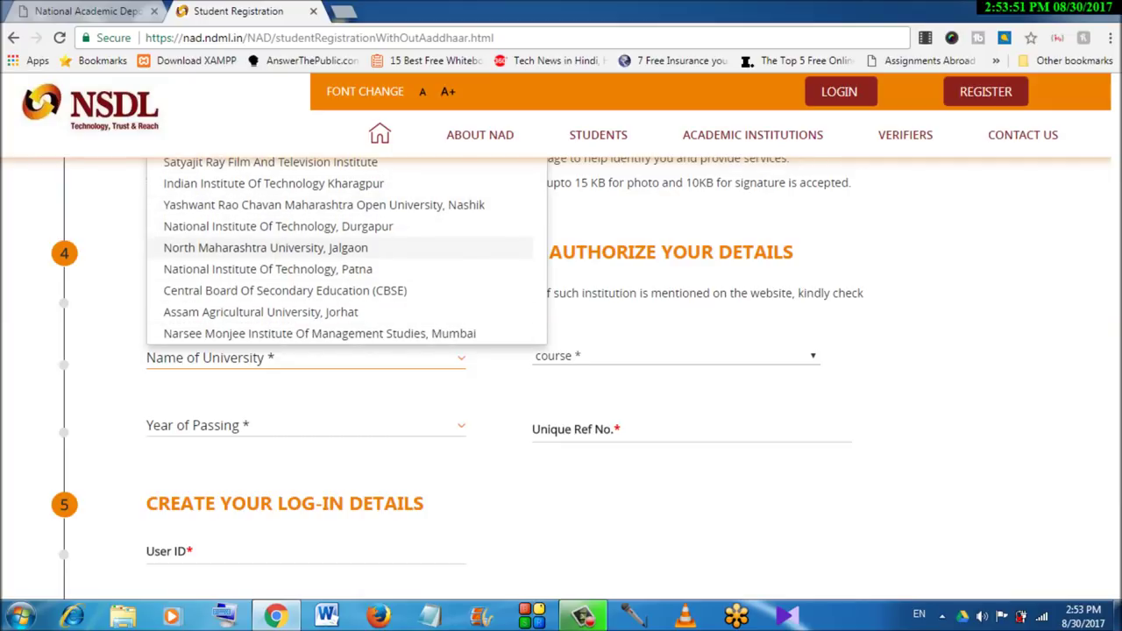
scroll(342, 263, up, 3)
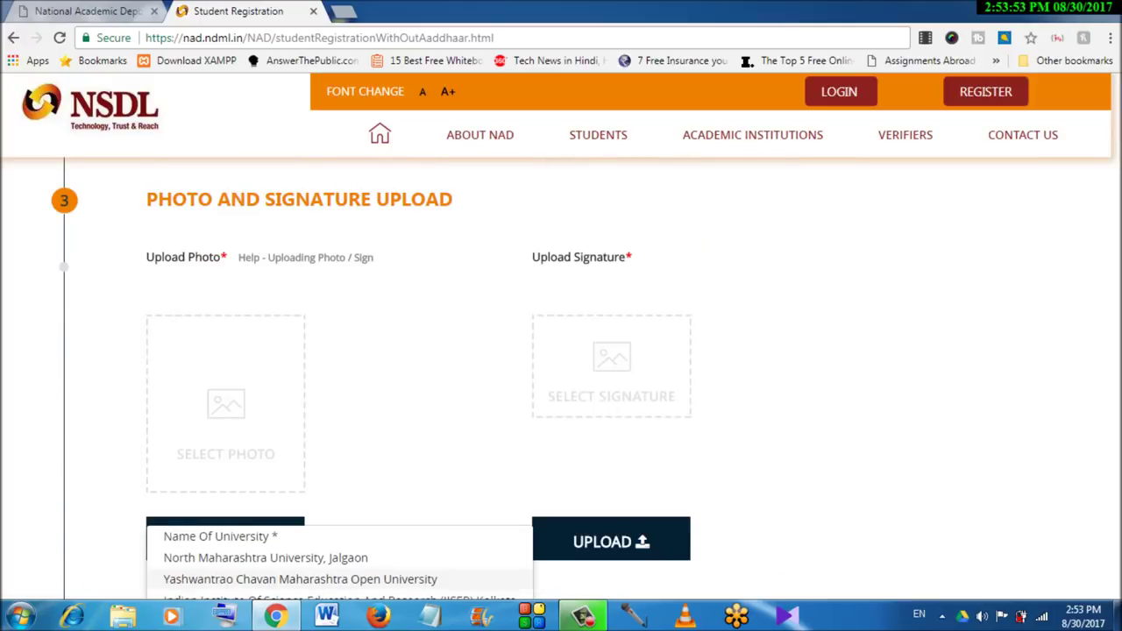
scroll(561, 350, down, 3)
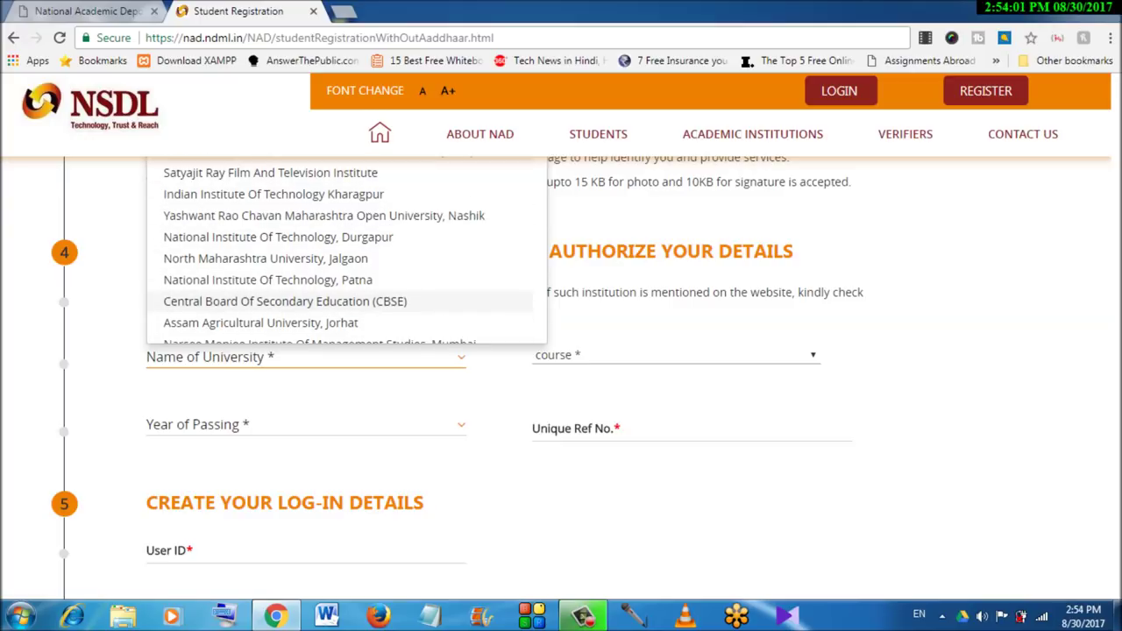
scroll(346, 250, down, 1)
scroll(346, 250, up, 1)
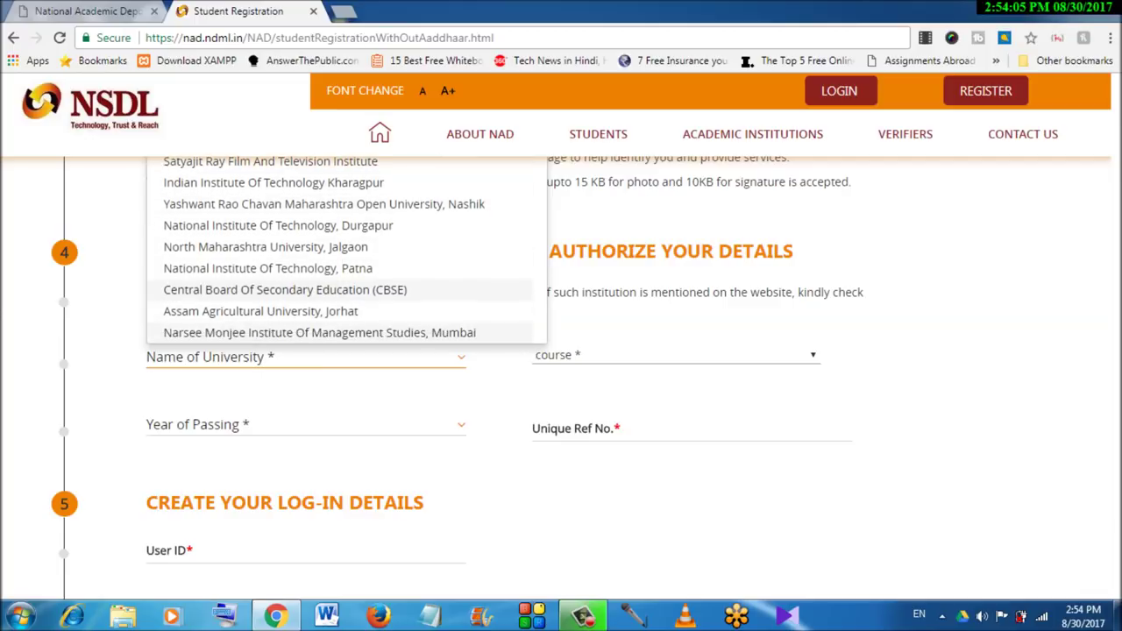
key(Escape)
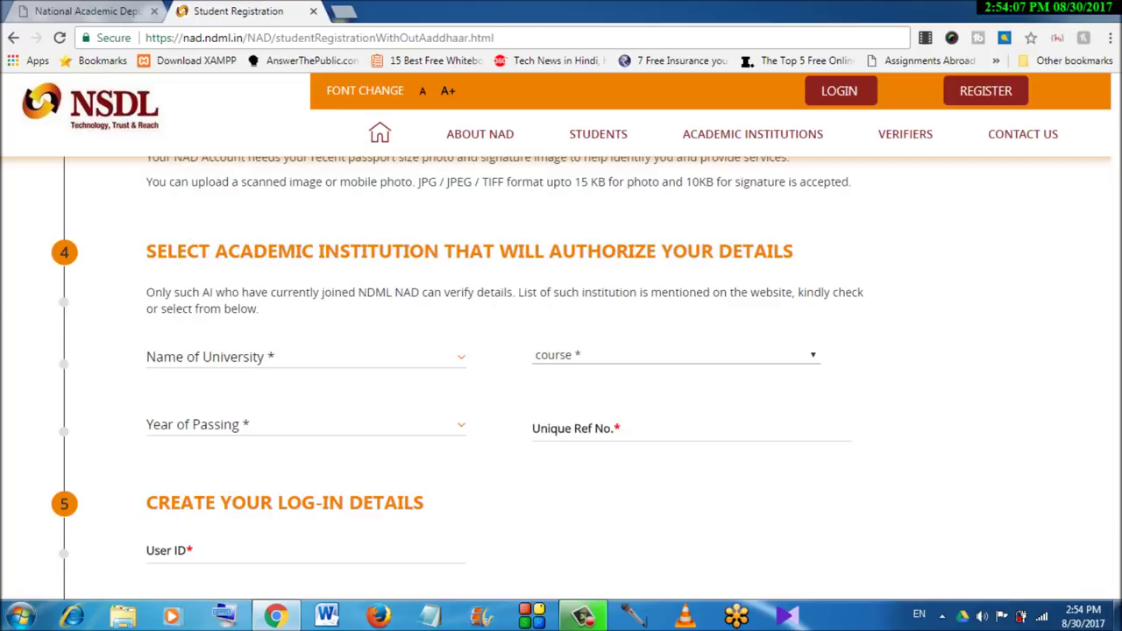
Close the course list unchanged and highlight the 15 KB photo and 10KB signature limits
key(alt+Down)
key(Escape)
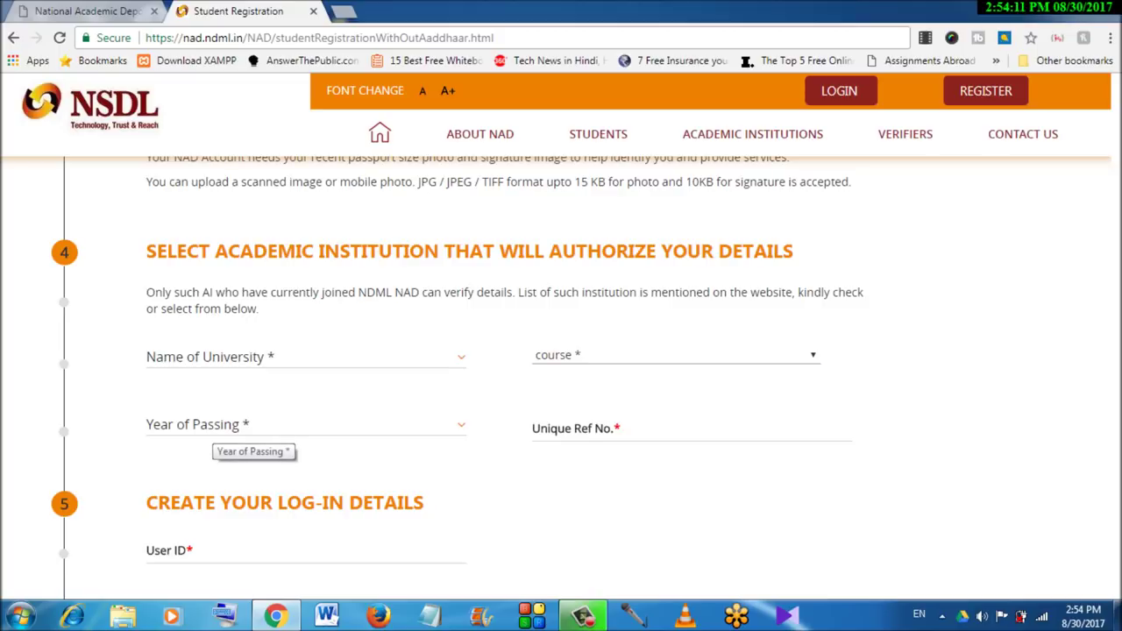
scroll(561, 377, up, 6)
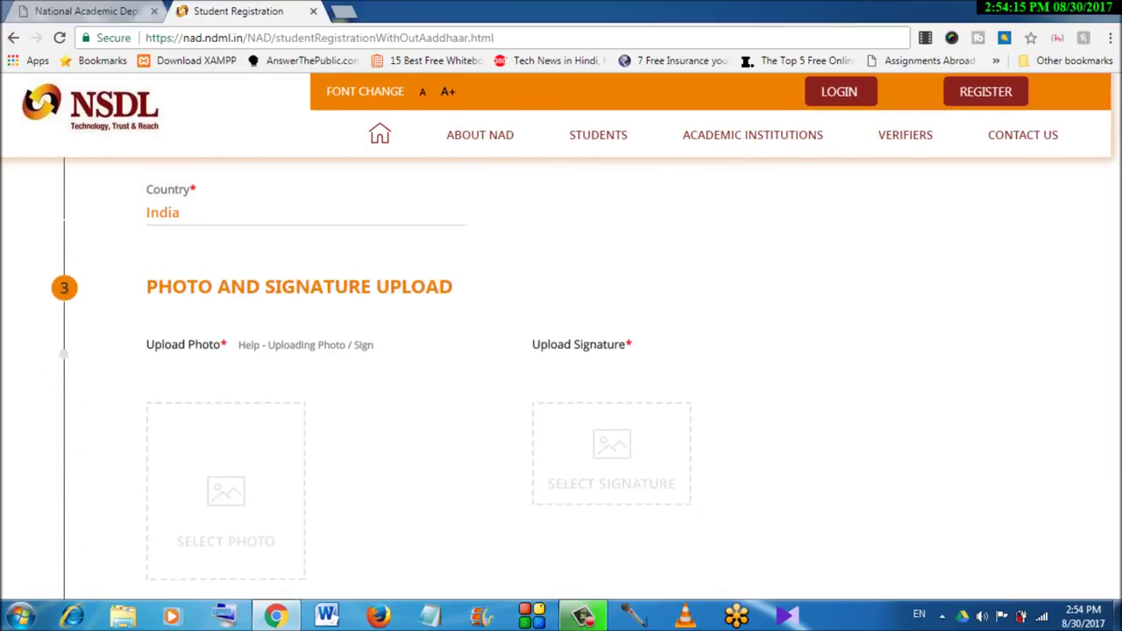
scroll(561, 377, down, 2)
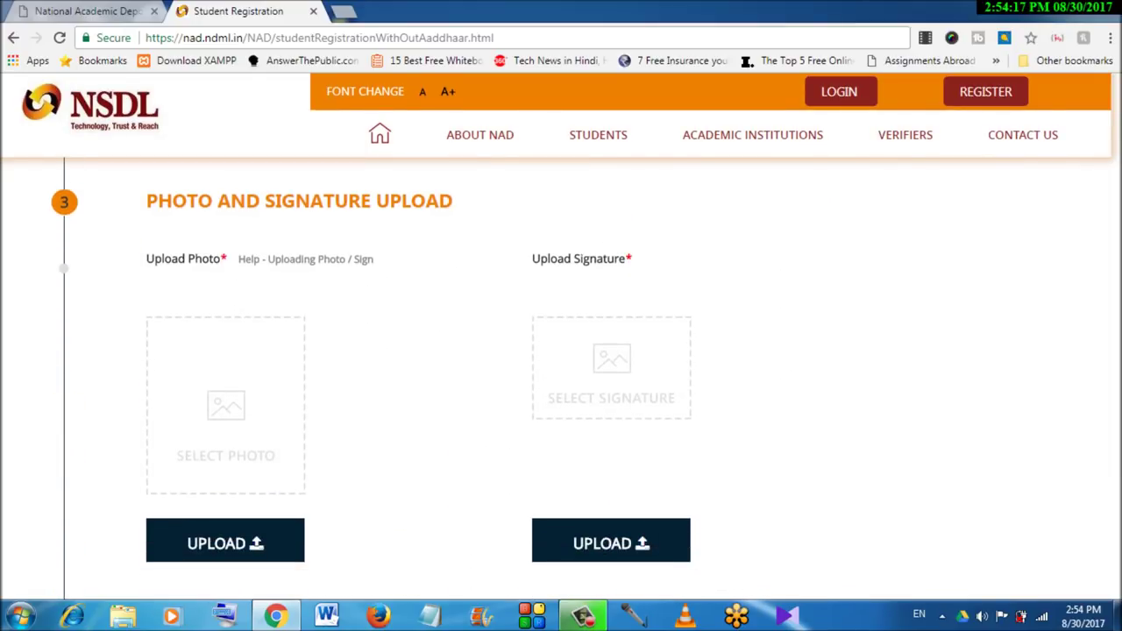
scroll(561, 377, down, 2)
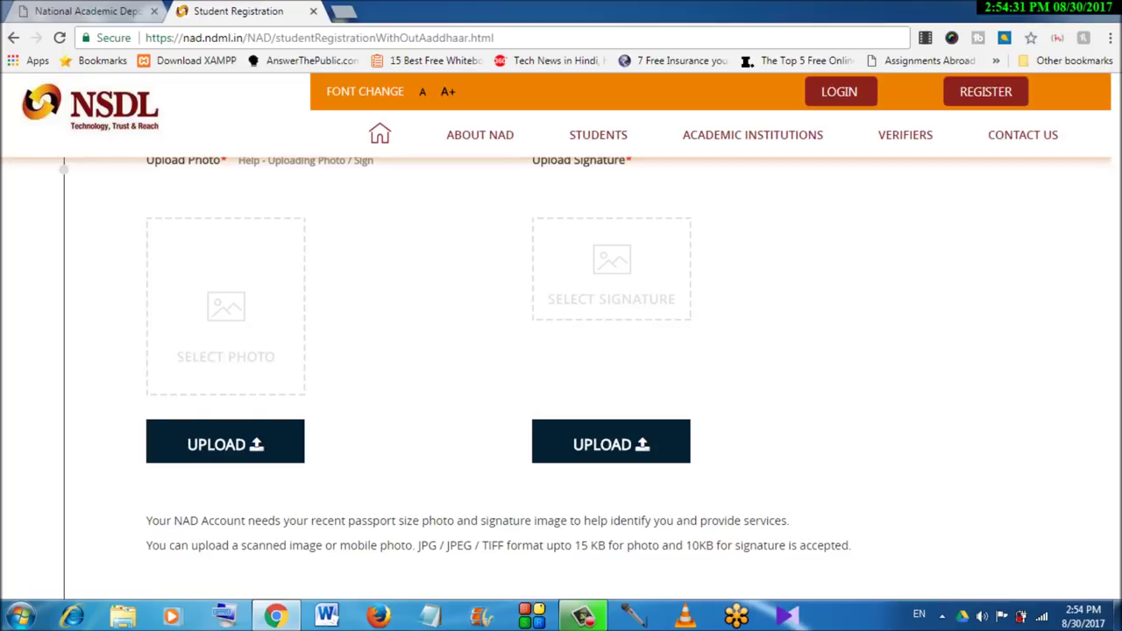
drag(574, 545, 606, 545)
drag(685, 545, 714, 546)
scroll(561, 376, down, 5)
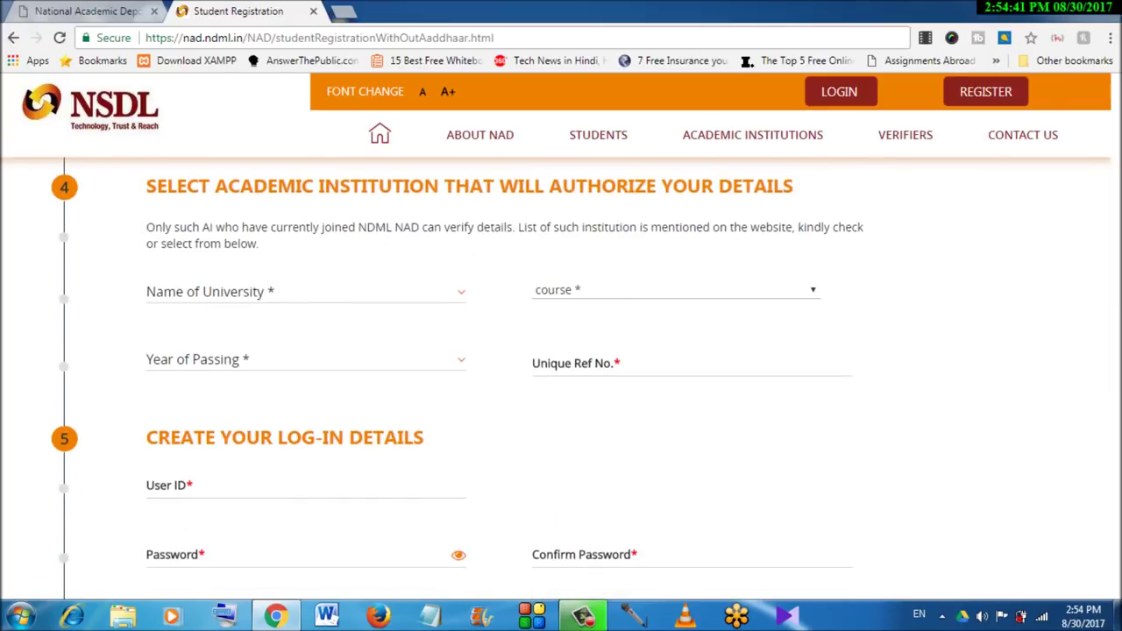
scroll(561, 377, up, 1)
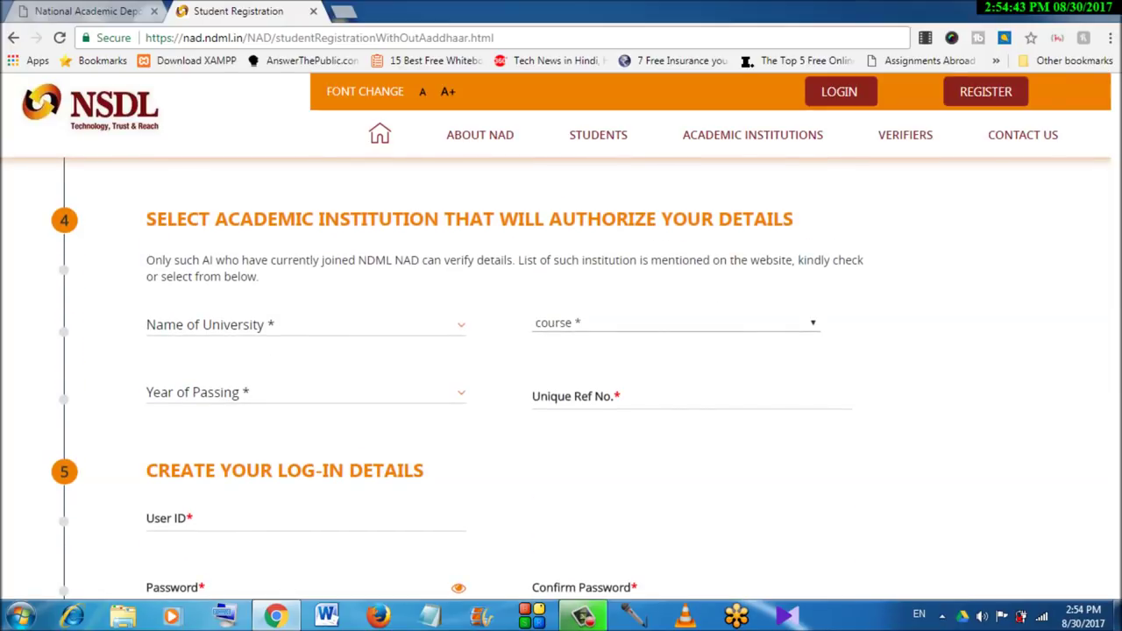
click(302, 324)
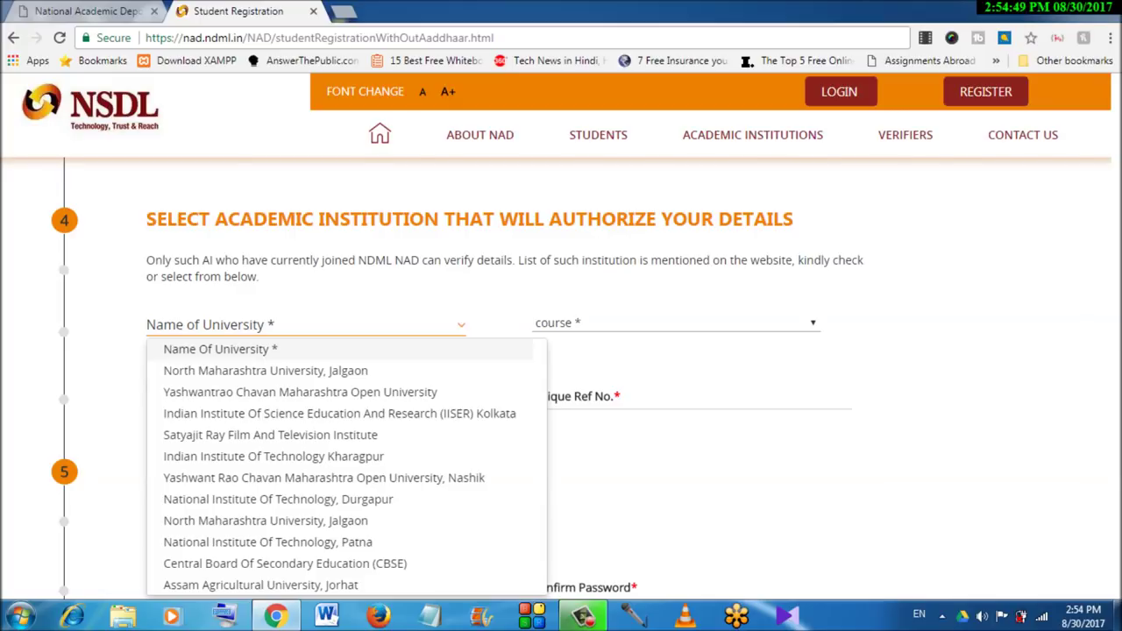
key(Down)
key(Down)
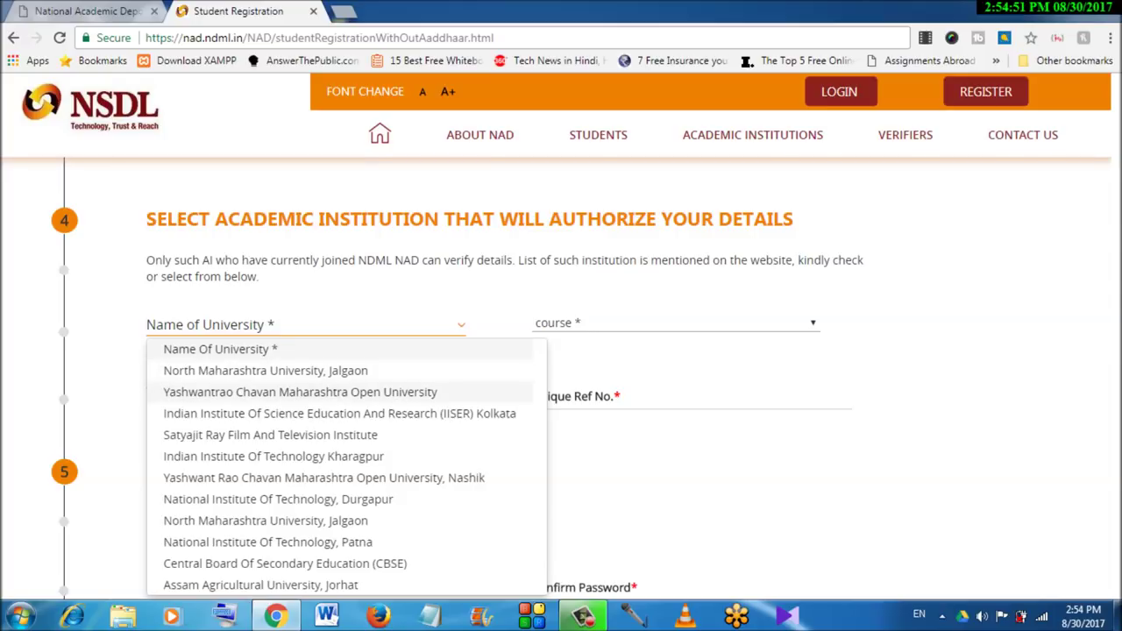
scroll(342, 420, down, 1)
scroll(342, 377, up, 1)
key(Escape)
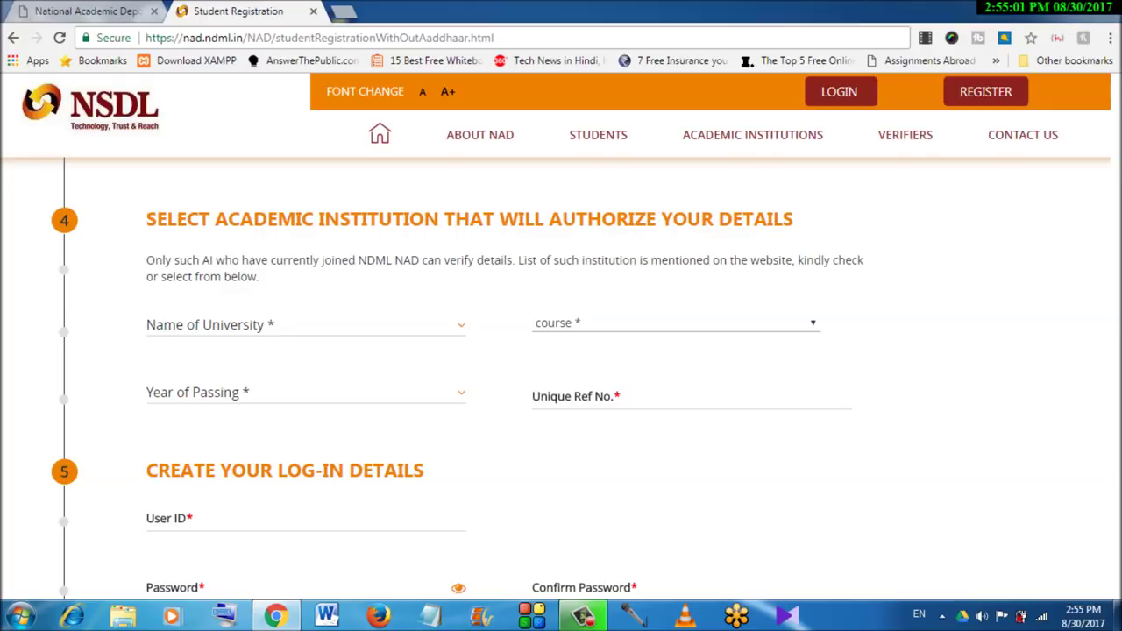
click(691, 399)
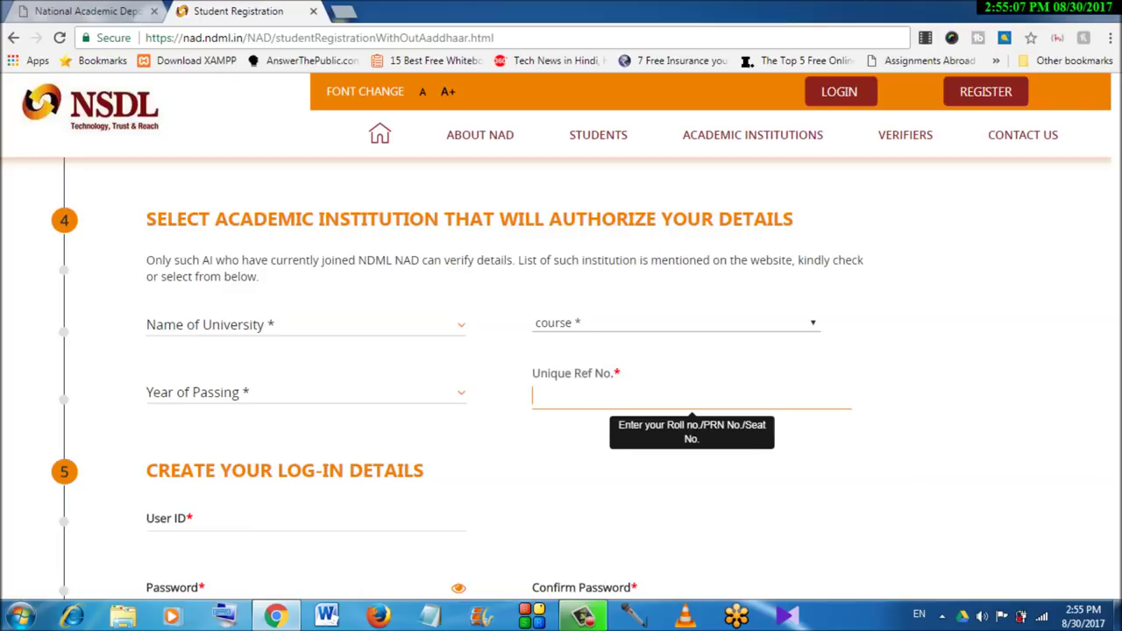
Scroll down to the Terms & Conditions checkbox, captcha and SUBMIT button
scroll(457, 389, down, 1)
scroll(457, 389, down, 2)
scroll(457, 388, up, 1)
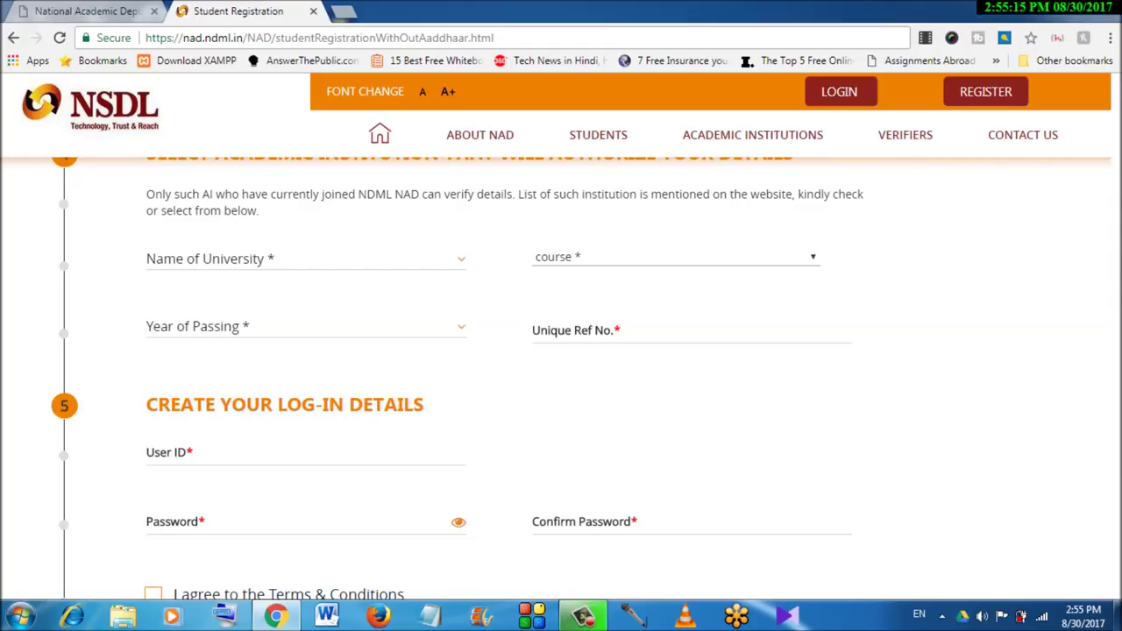
scroll(457, 379, down, 1)
scroll(458, 380, down, 1)
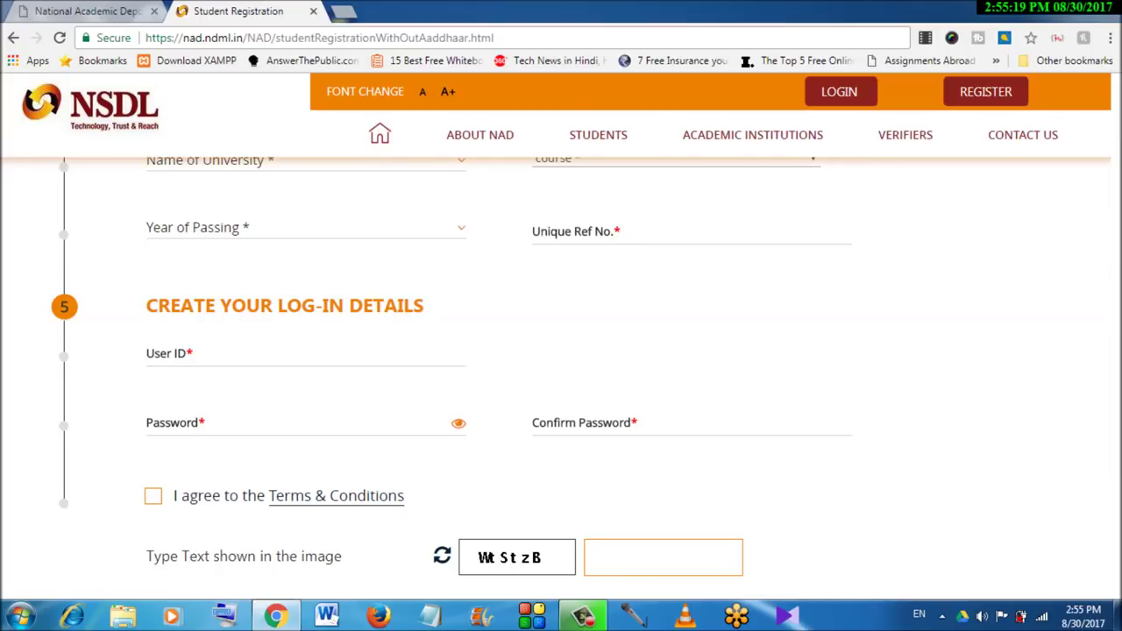
scroll(561, 377, down, 1)
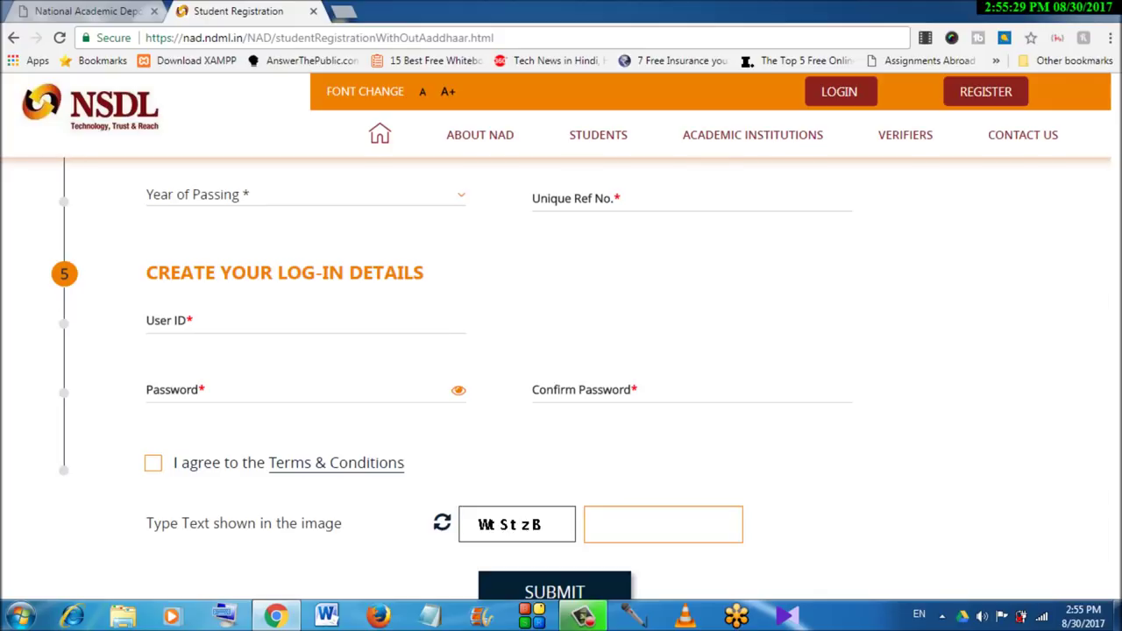
Scroll up to the NAD Registration banner, then down past SUBMIT to the footer
scroll(561, 377, down, 2)
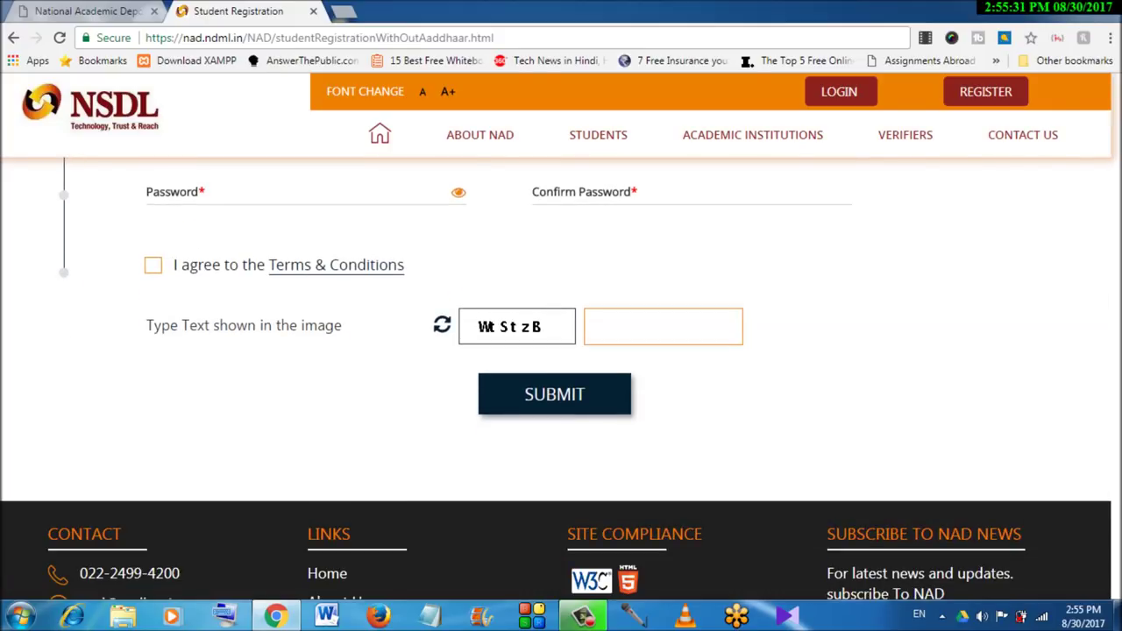
scroll(561, 377, down, 1)
scroll(561, 377, up, 4)
scroll(561, 377, up, 4)
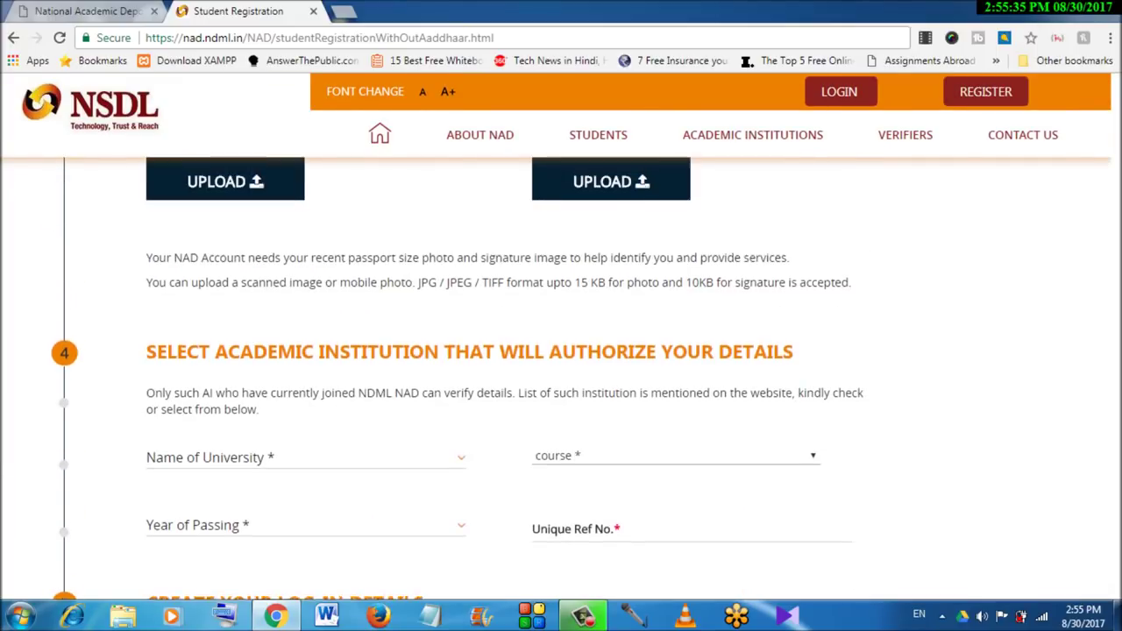
scroll(561, 377, up, 5)
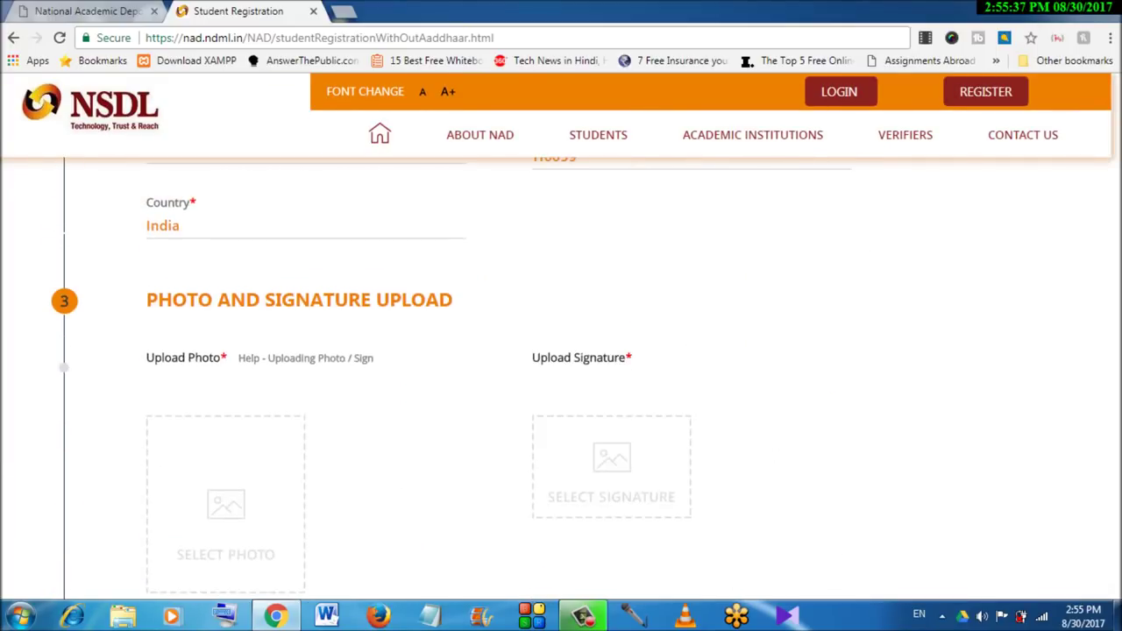
scroll(562, 376, up, 4)
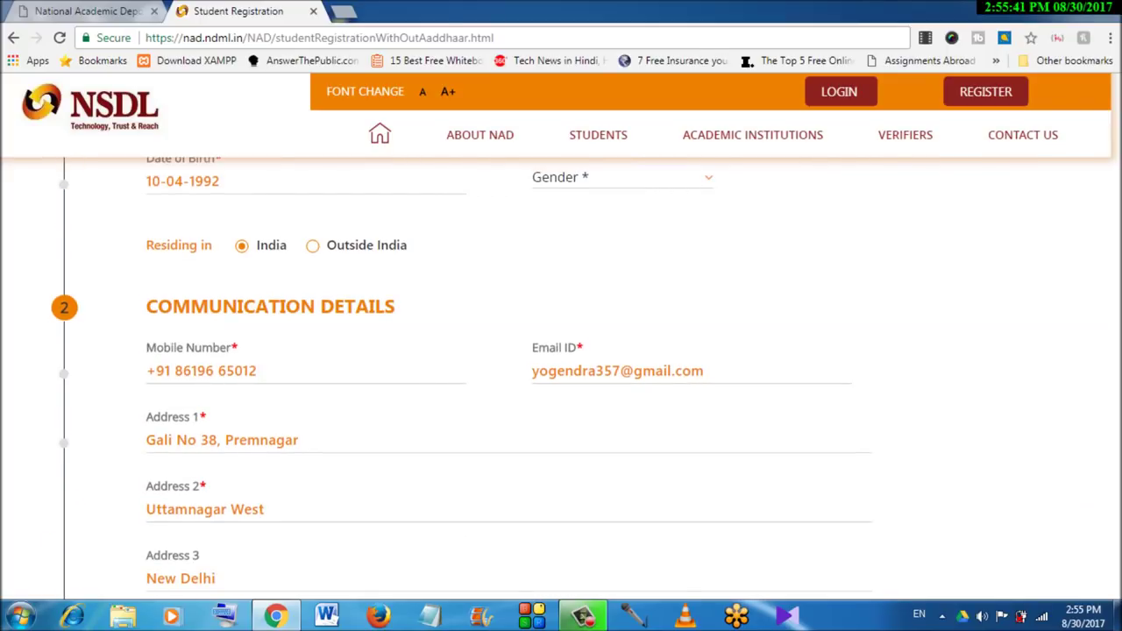
scroll(561, 377, down, 1)
scroll(561, 377, up, 2)
scroll(561, 377, up, 2)
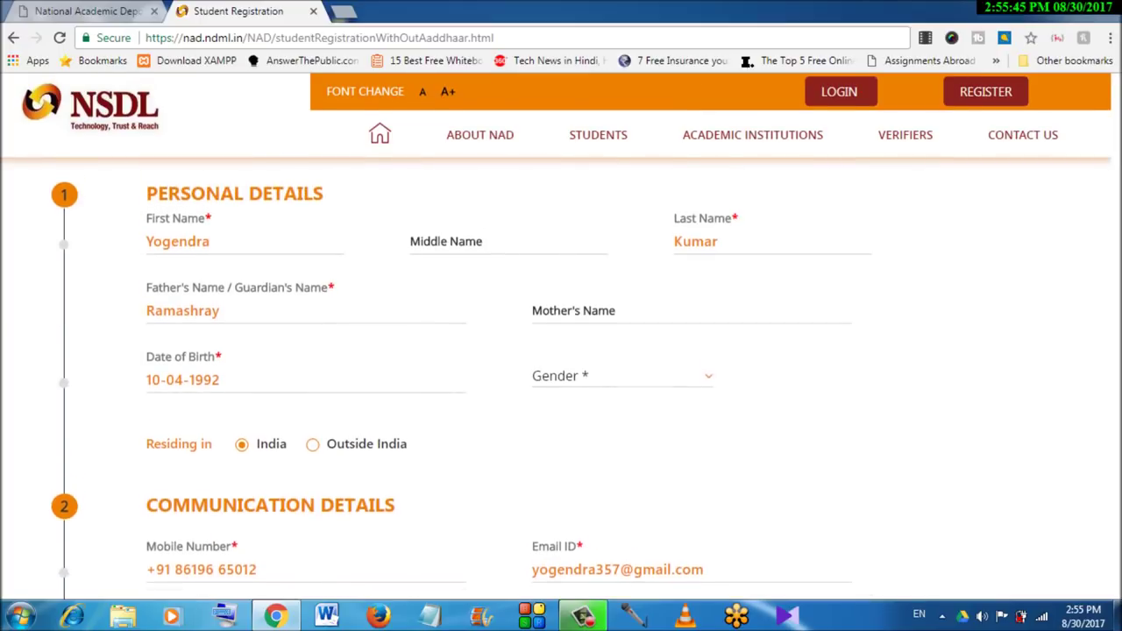
scroll(561, 377, up, 3)
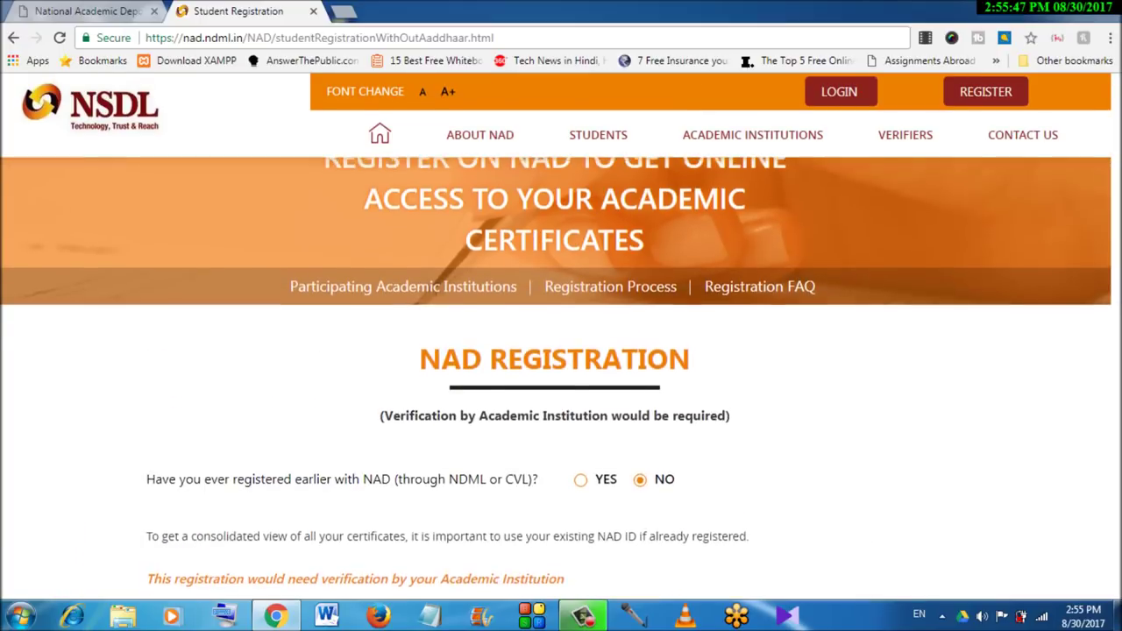
scroll(561, 377, down, 3)
scroll(561, 377, down, 9)
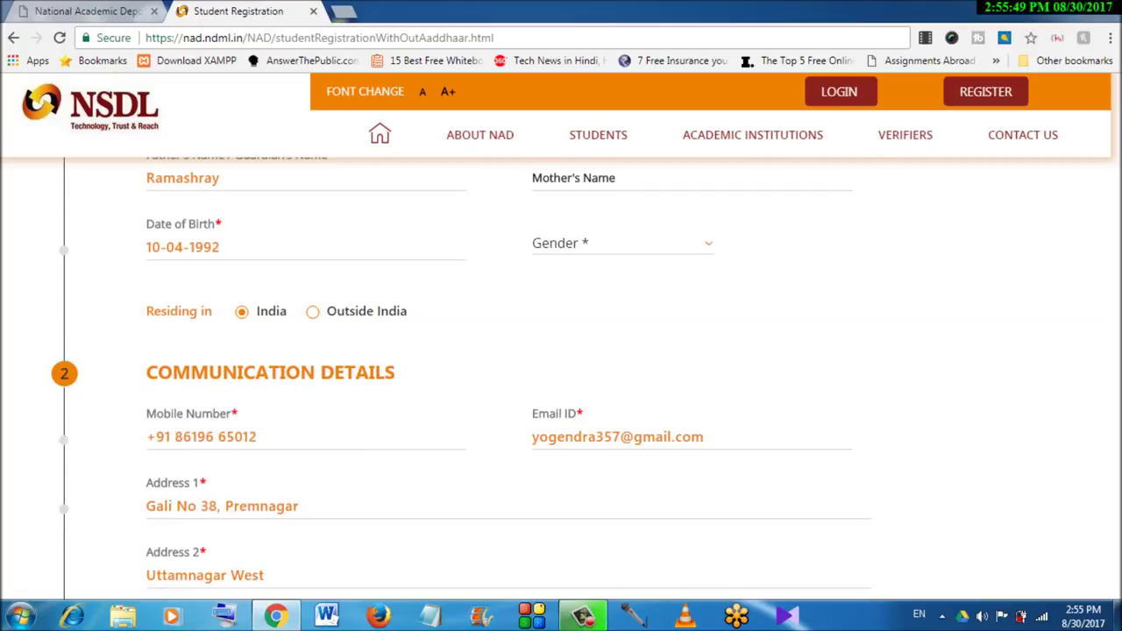
scroll(561, 377, down, 8)
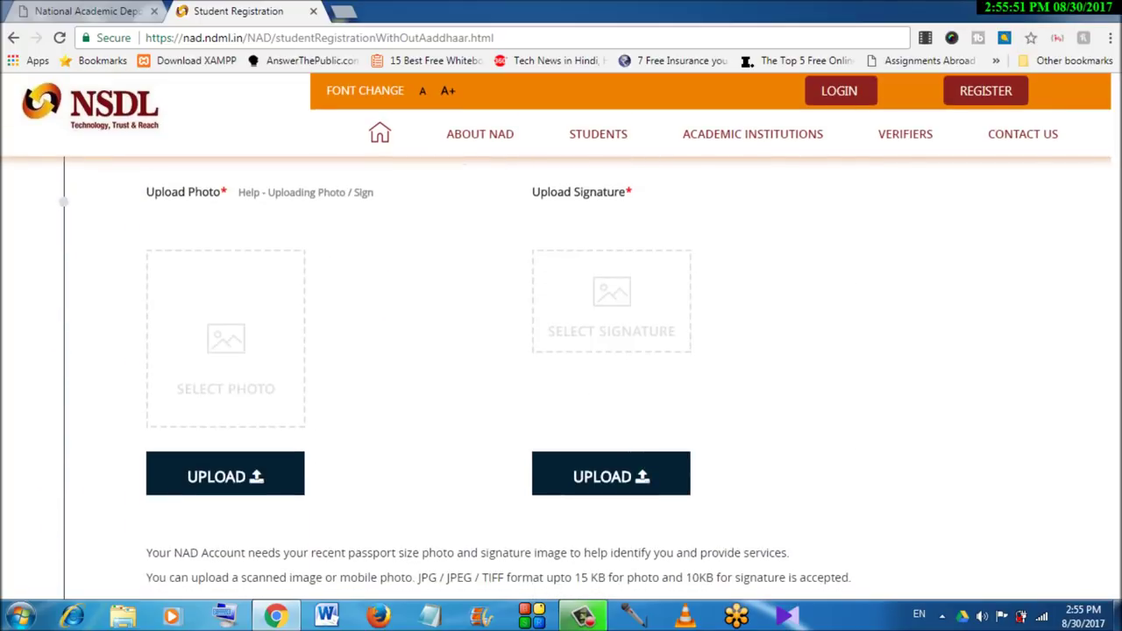
scroll(561, 377, down, 3)
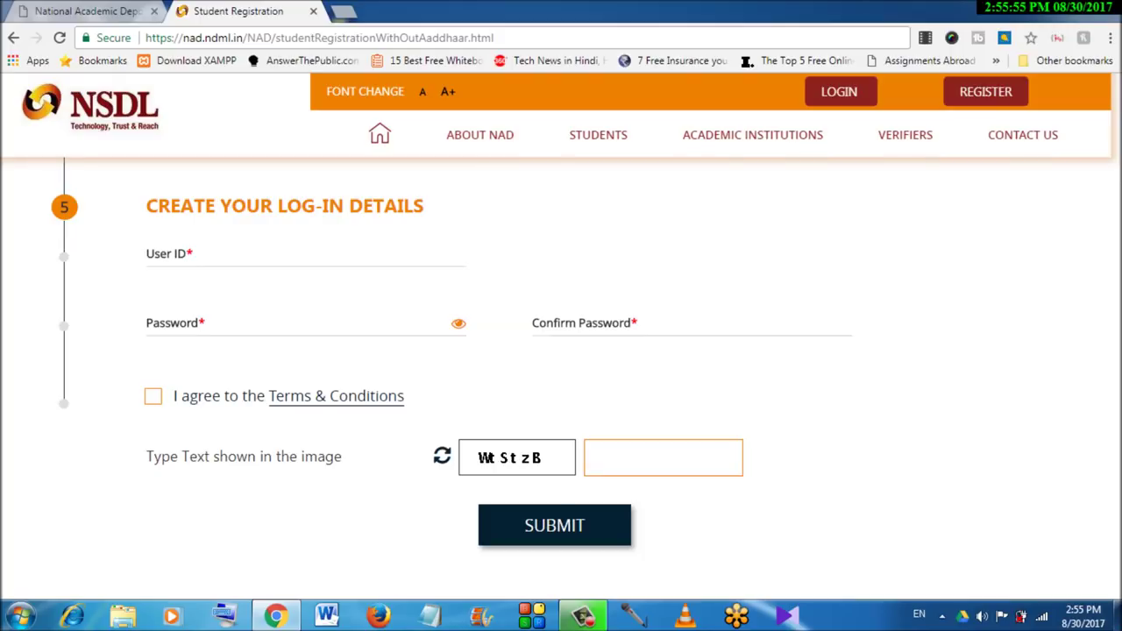
scroll(561, 377, up, 1)
scroll(561, 377, down, 2)
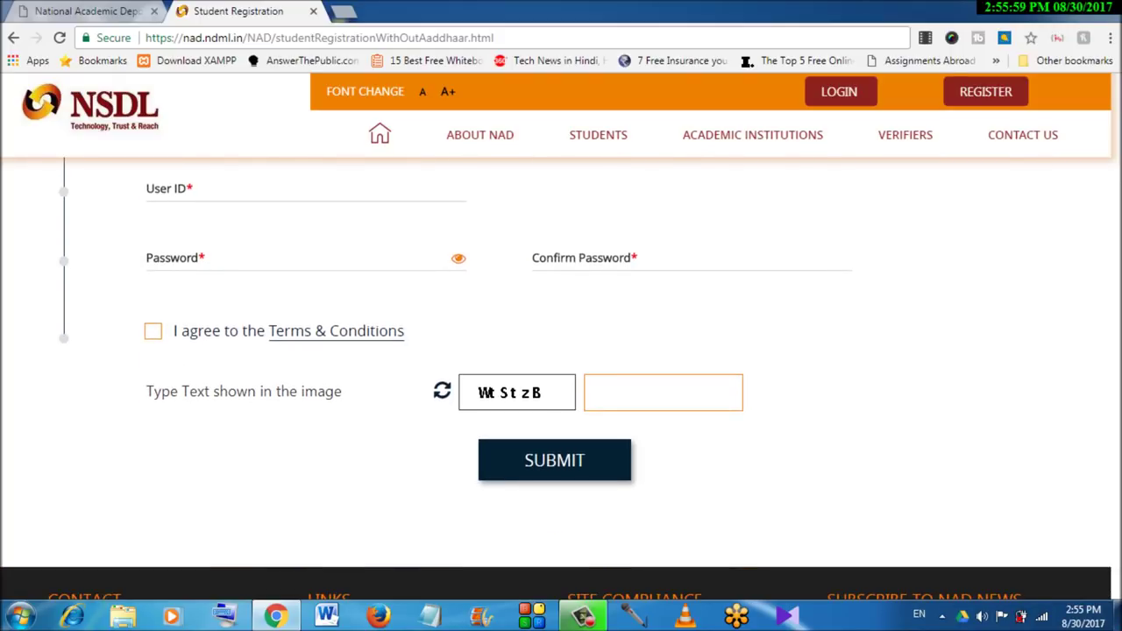
scroll(561, 377, down, 2)
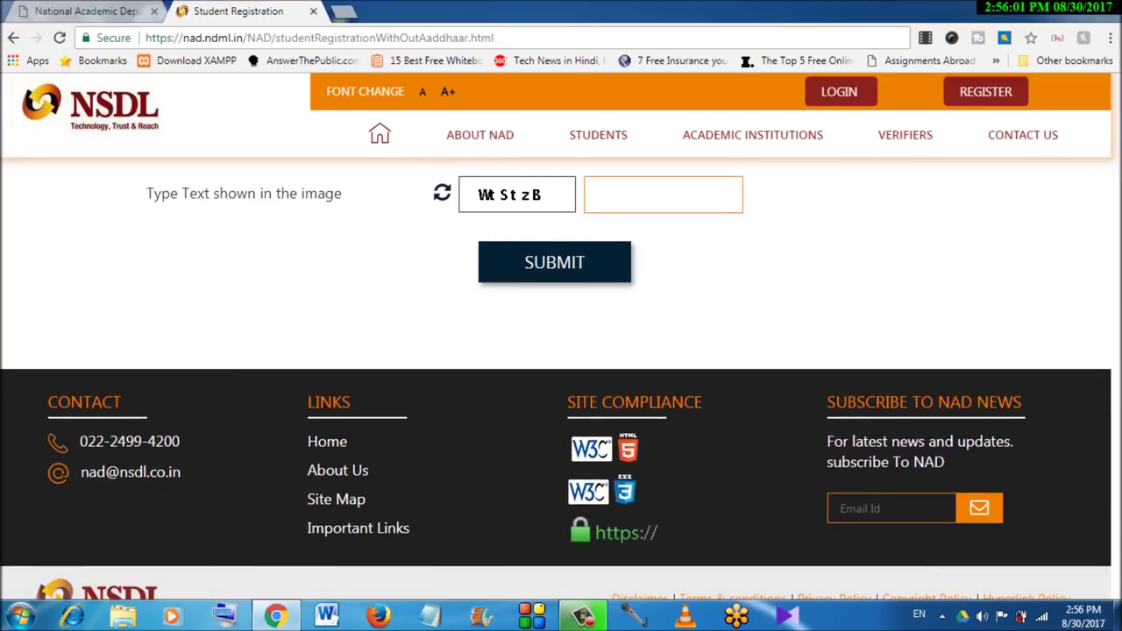
scroll(561, 377, down, 1)
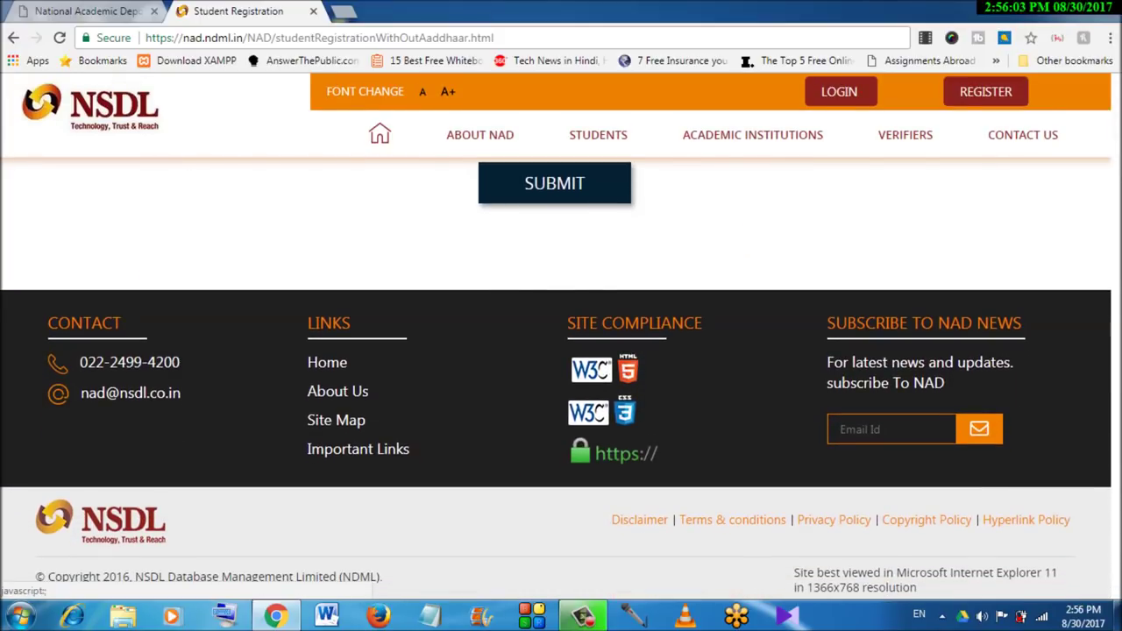